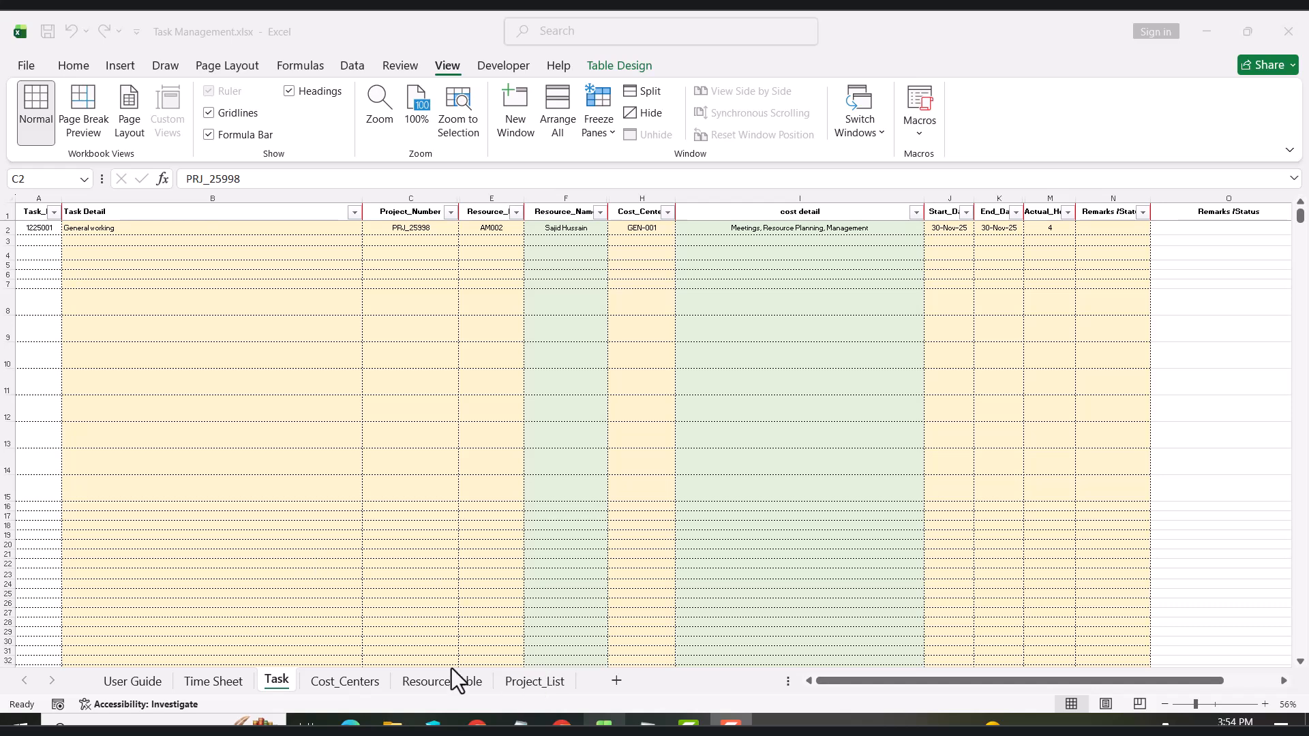
Examine the project numbers, names and clients on the Project_List sheet.
click(535, 686)
click(535, 686)
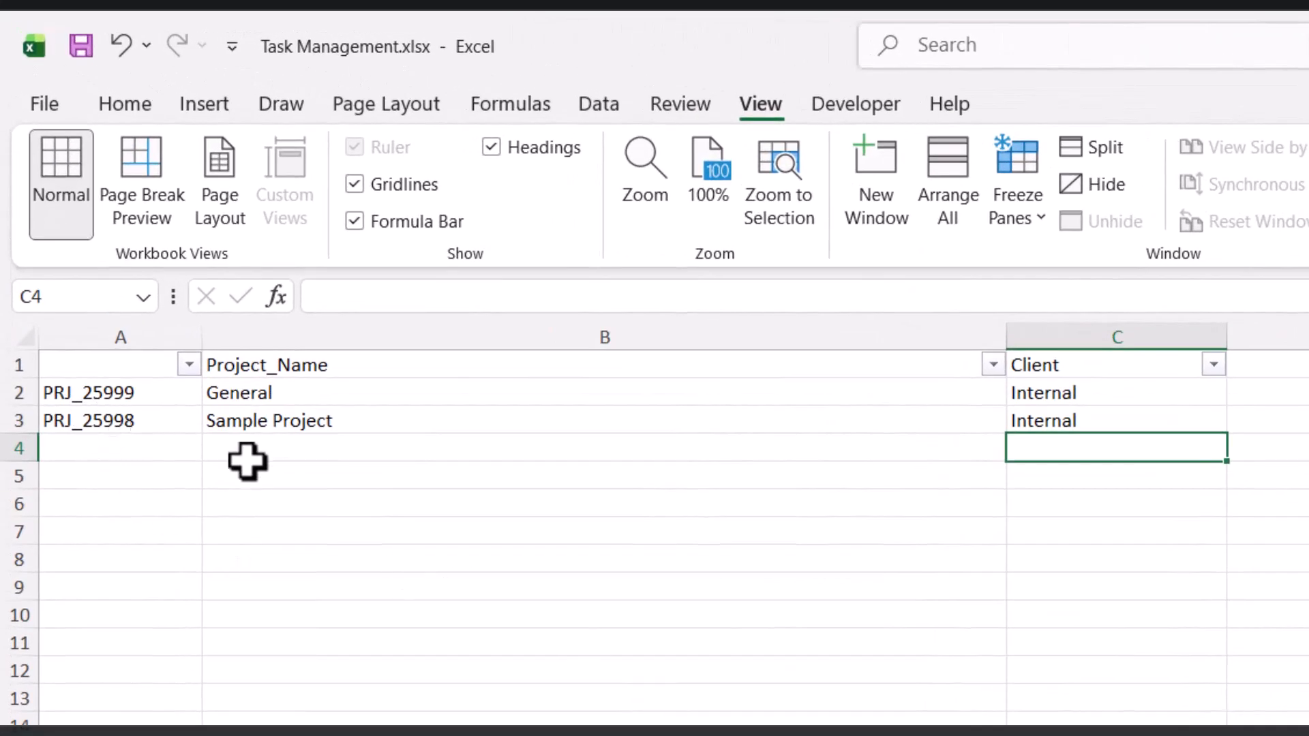
click(134, 393)
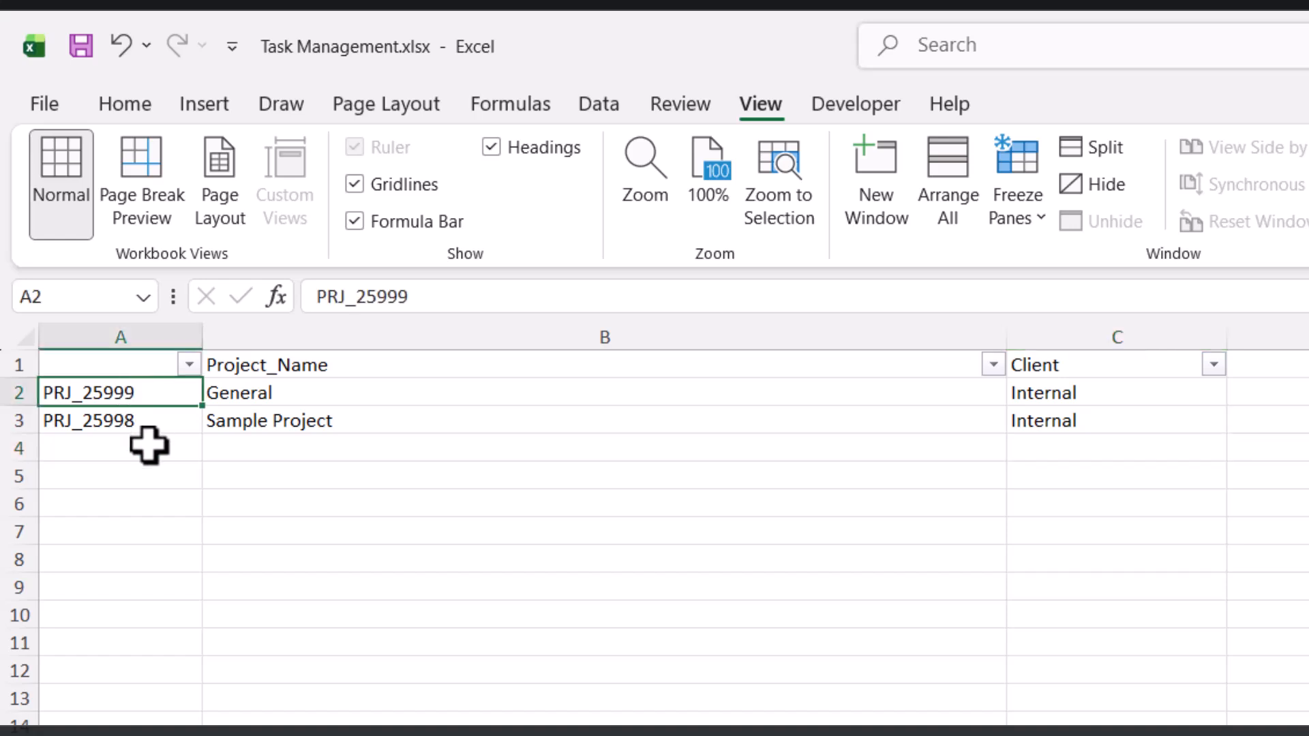
click(147, 420)
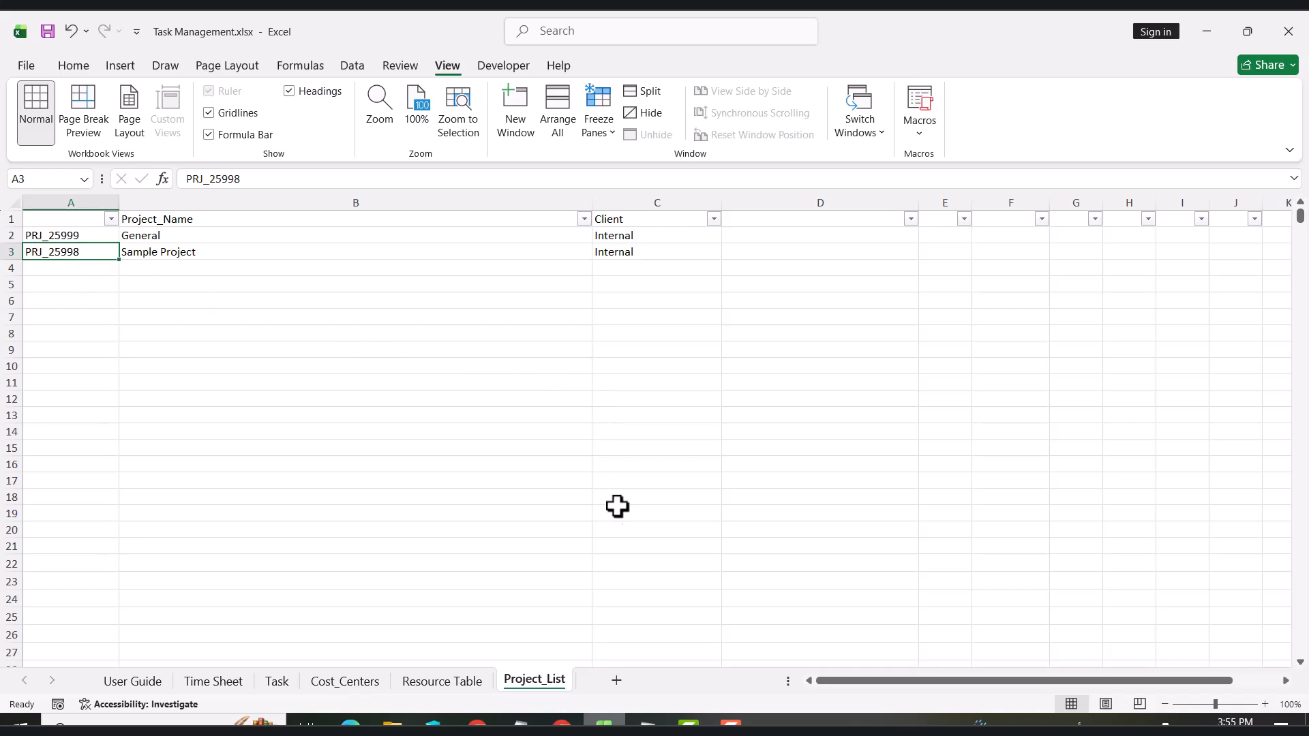
Examine the resource IDs, the blank rows for additional resources and the Cost column on the Resource Table sheet.
click(442, 681)
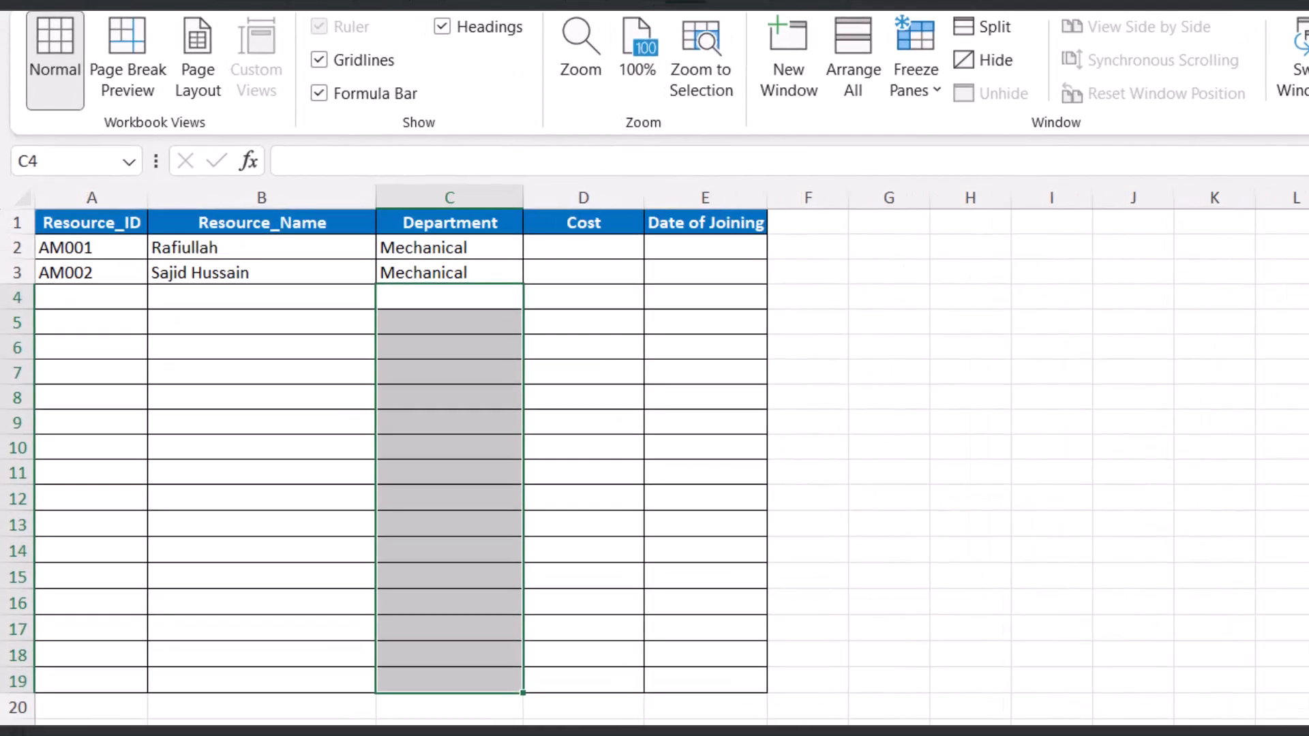
click(247, 497)
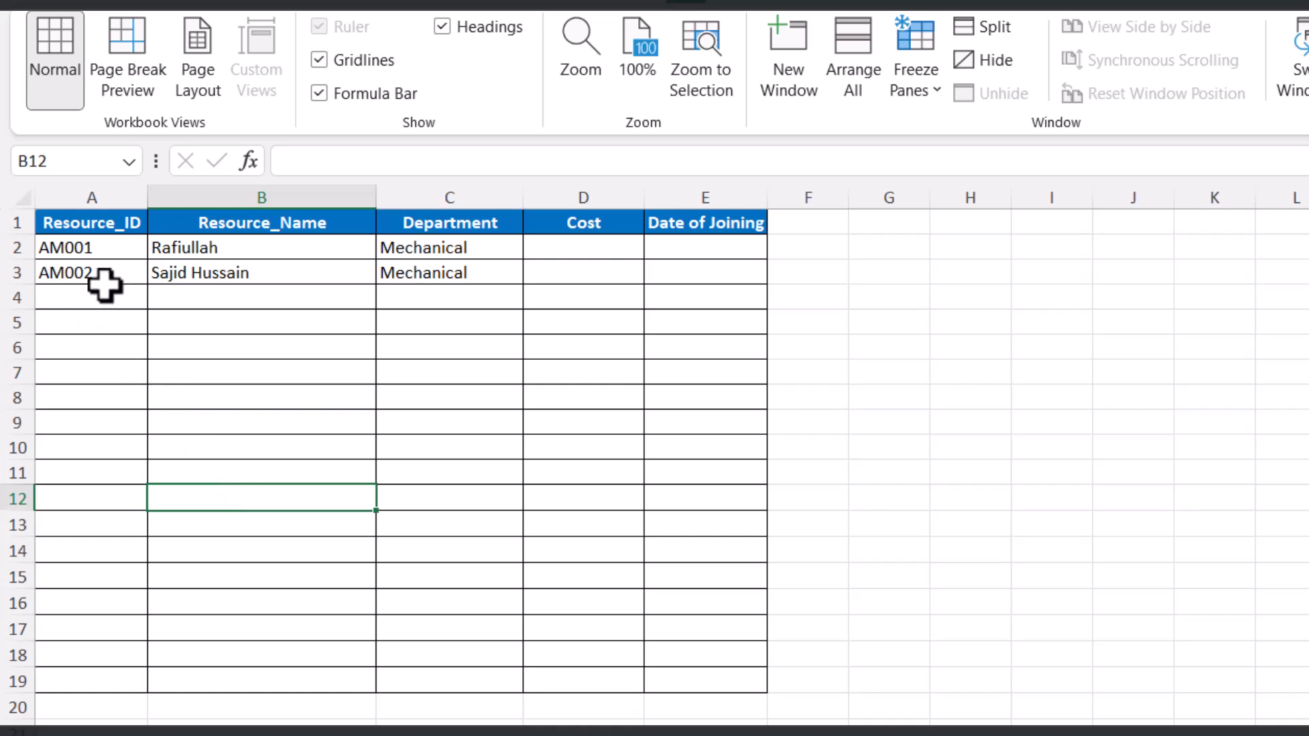
drag(130, 299, 109, 651)
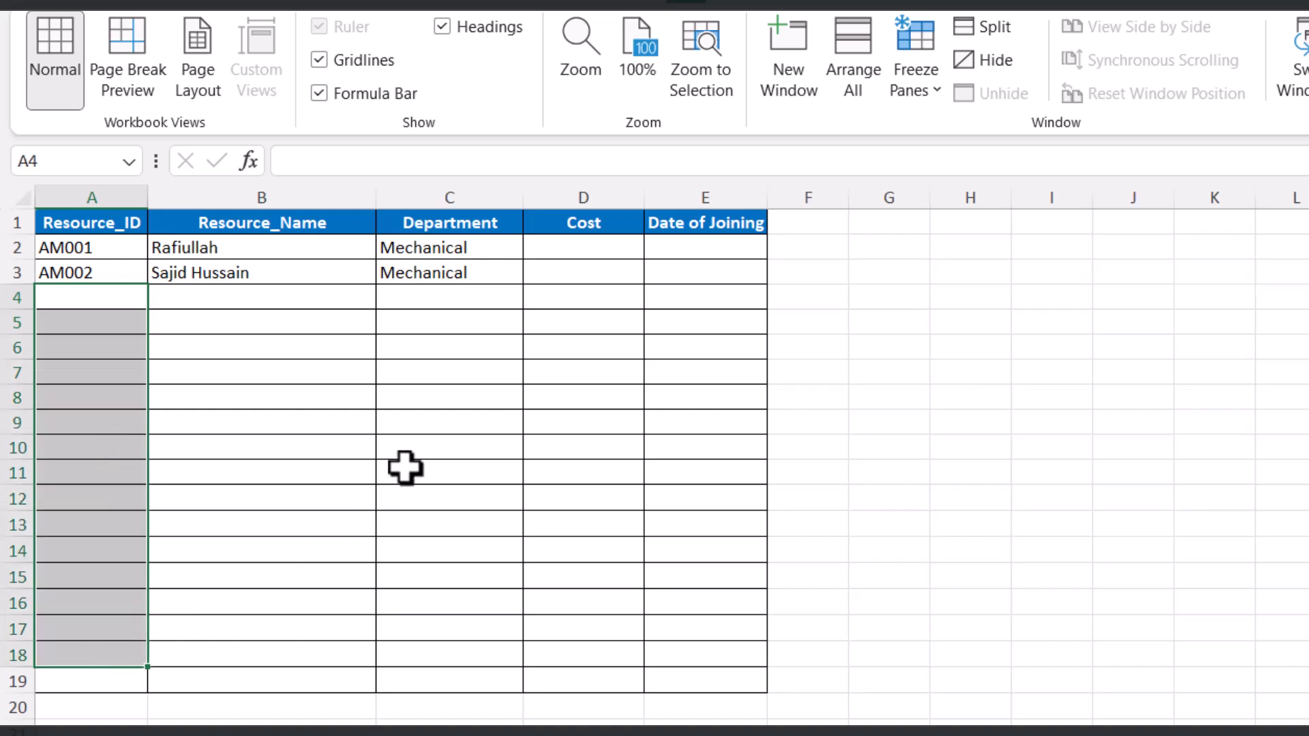
click(566, 410)
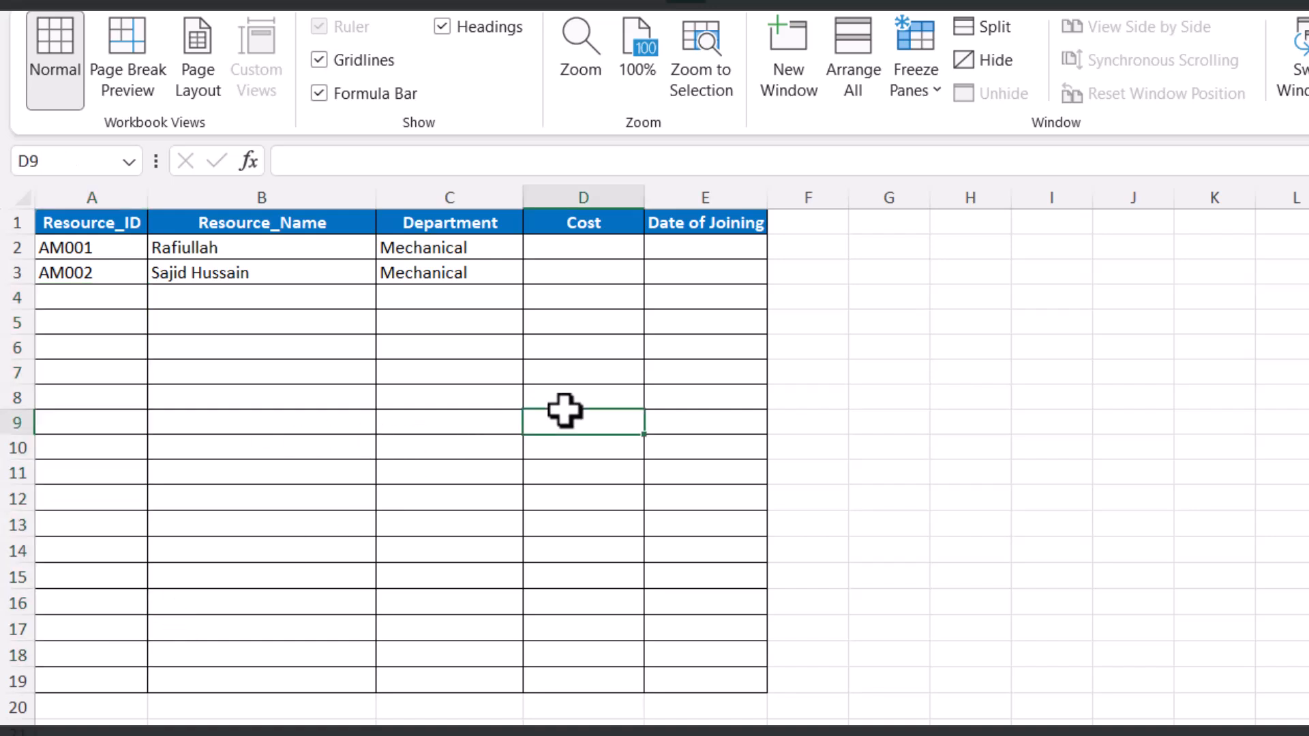
click(592, 273)
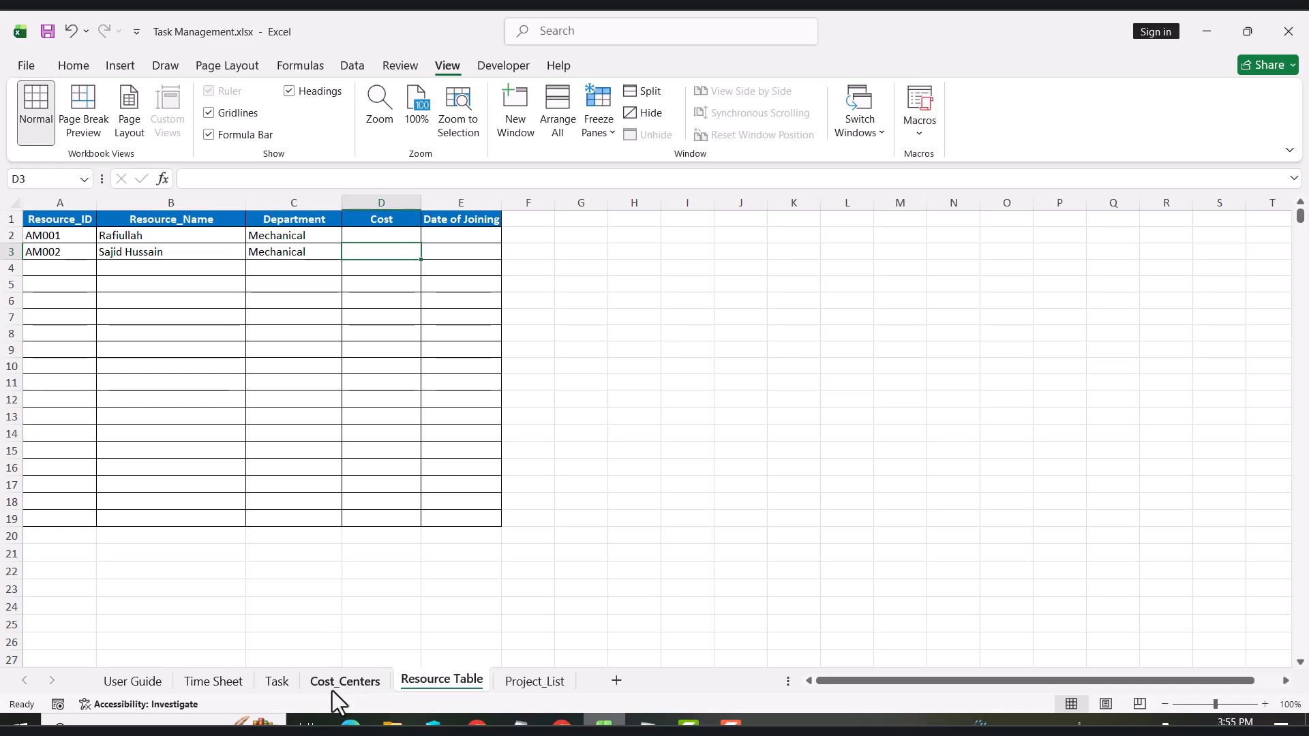
Examine the Cost_Centers sheet, including the project number choices, project name formula and detail text of the 255998_Skid-1_Vessel_01 row.
click(338, 688)
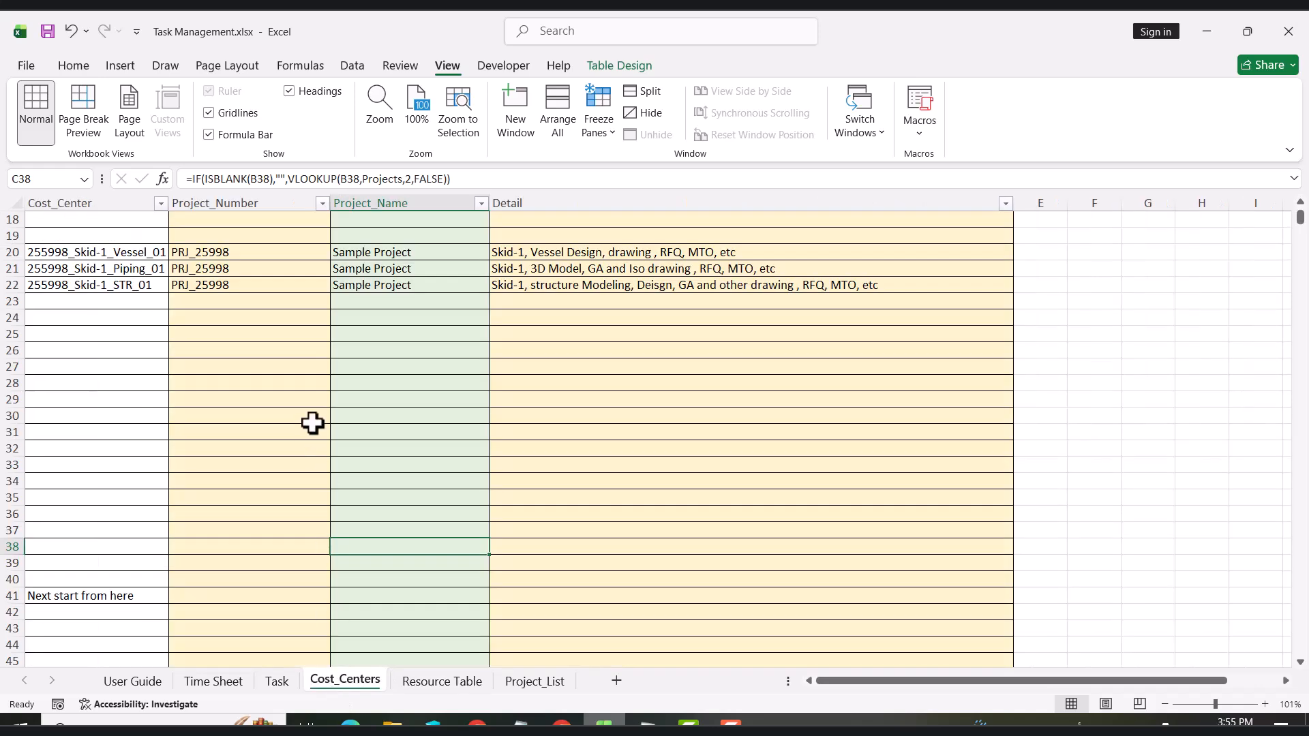
scroll(312, 441, up, 6)
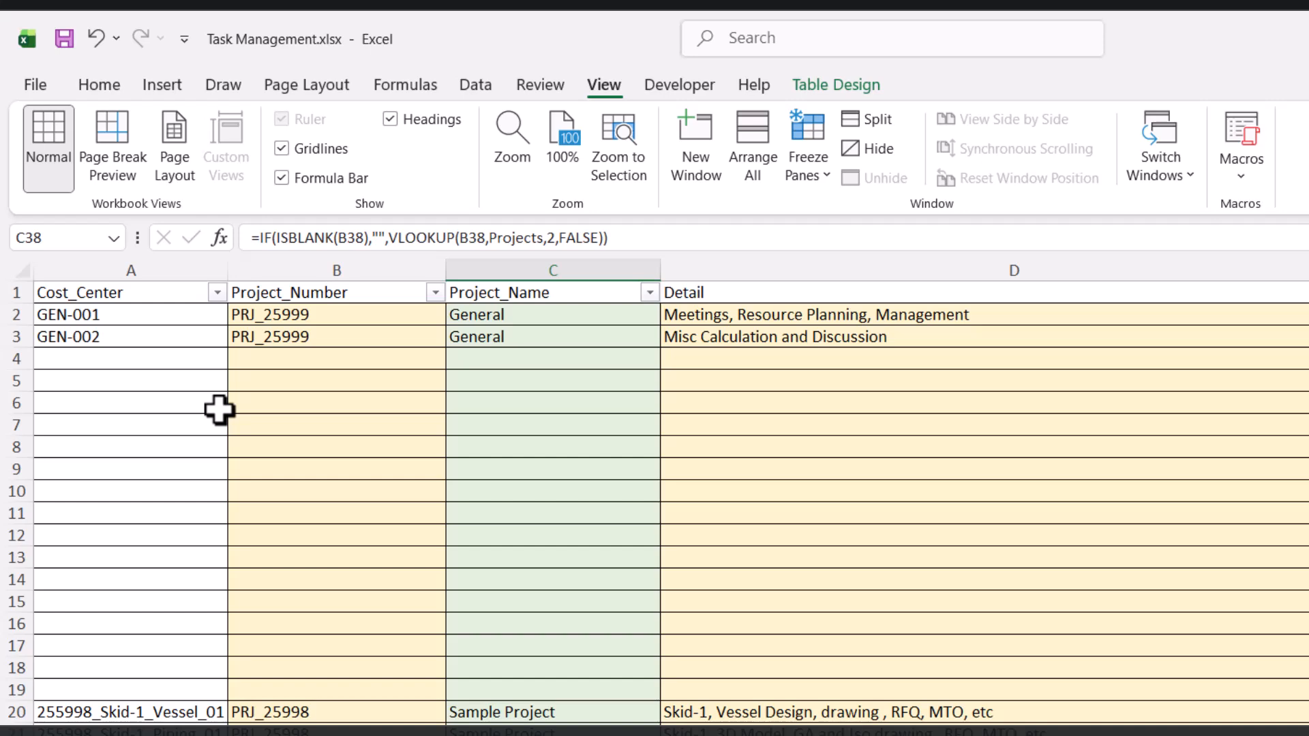
scroll(219, 409, down, 4)
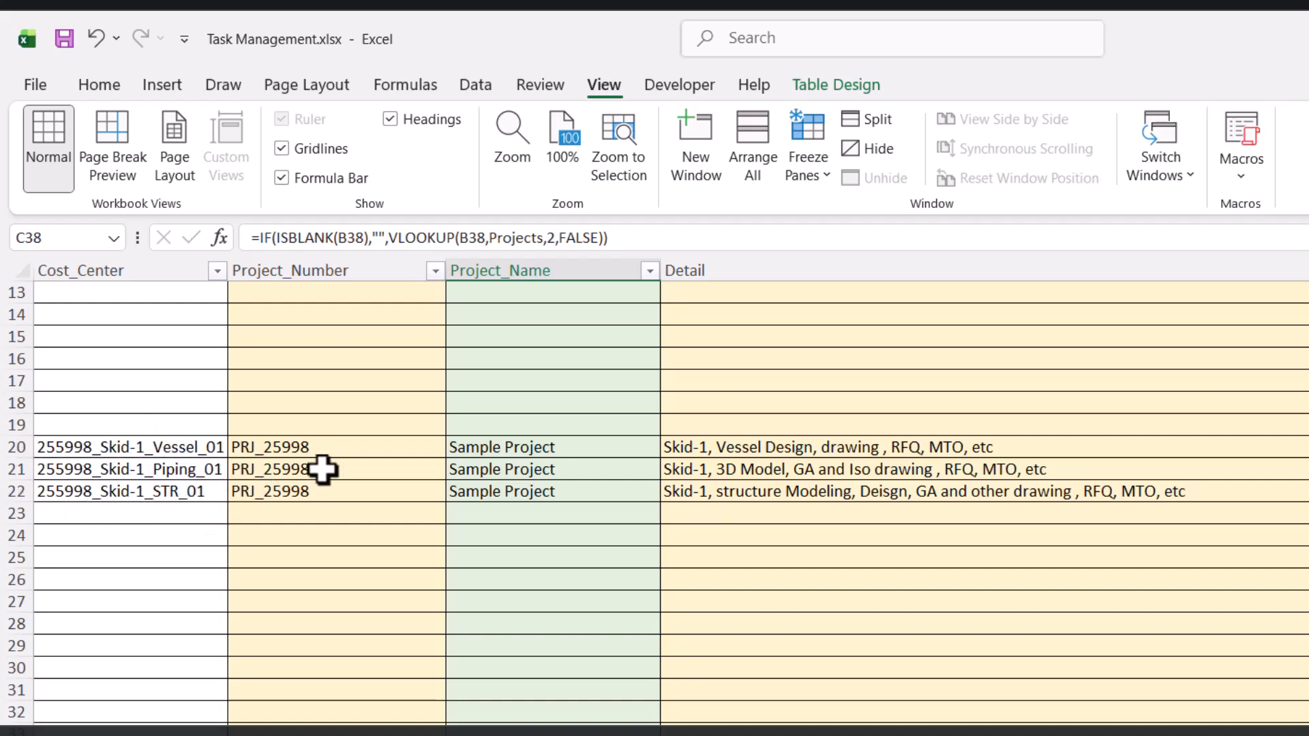
click(339, 447)
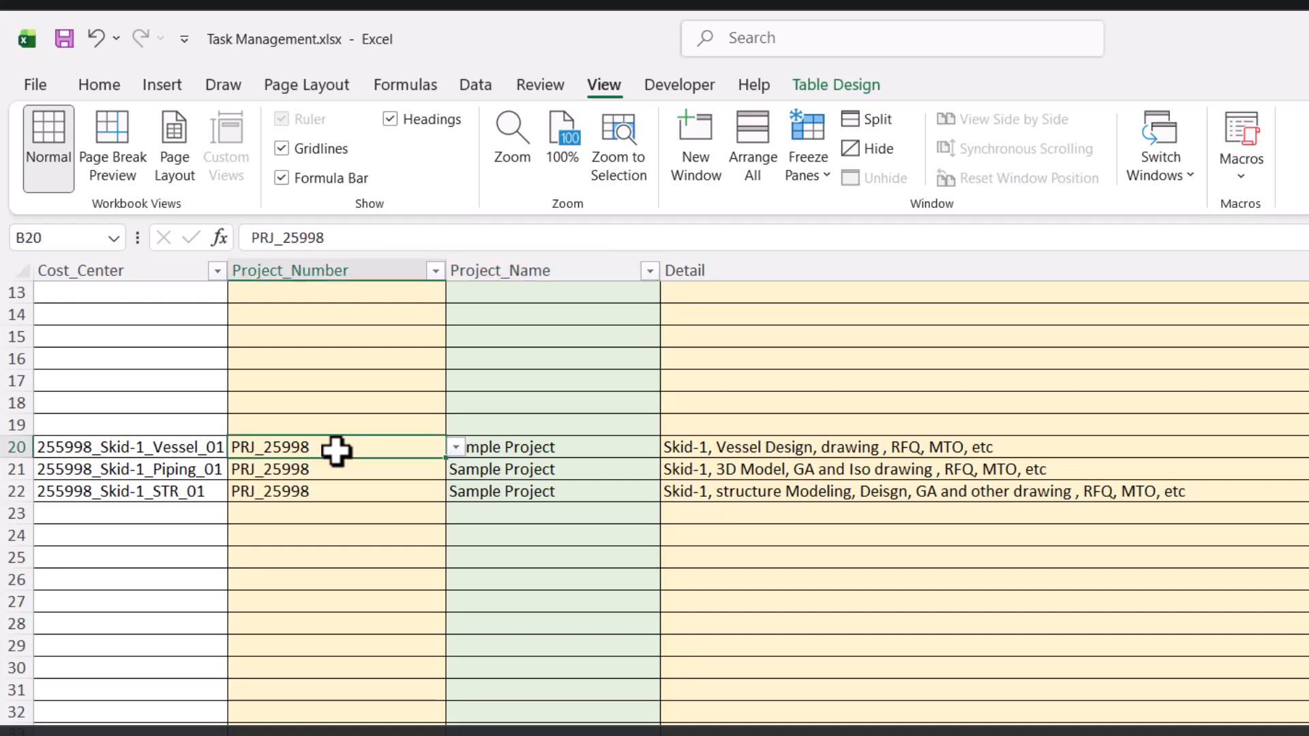
click(455, 447)
scroll(458, 484, up, 2)
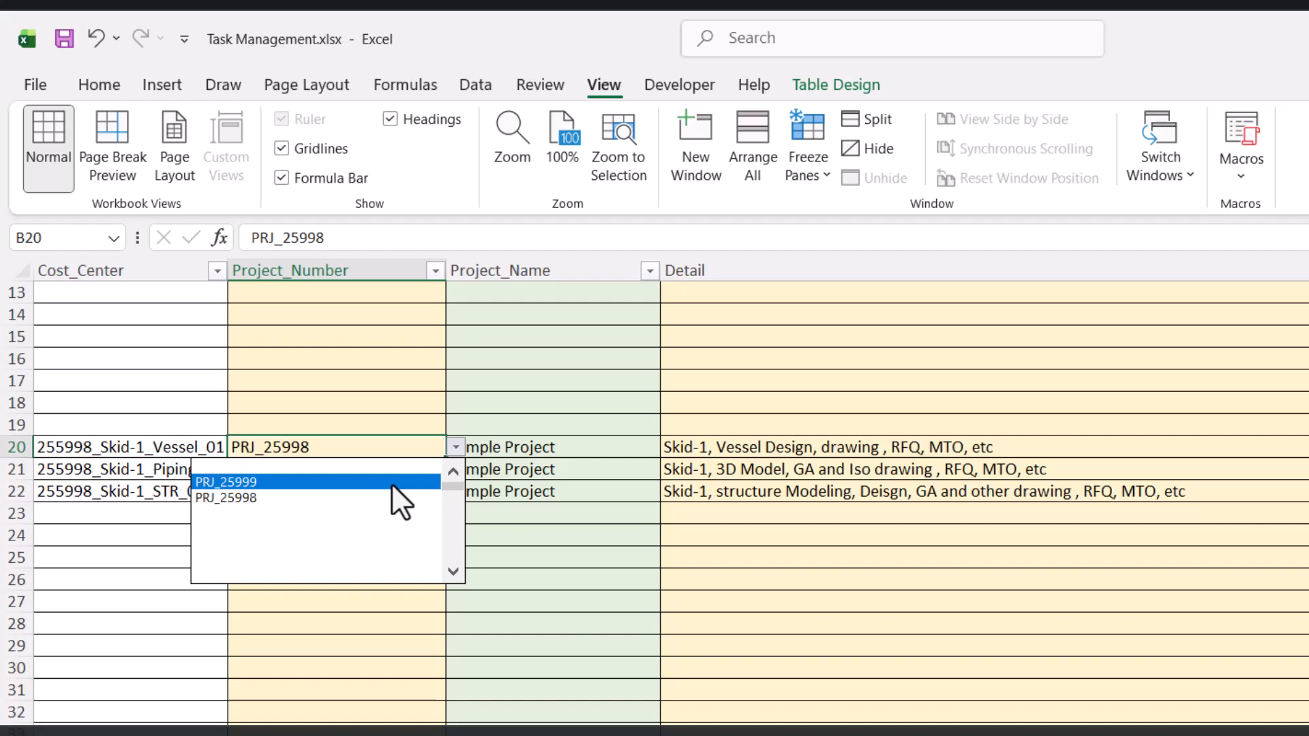
key(Escape)
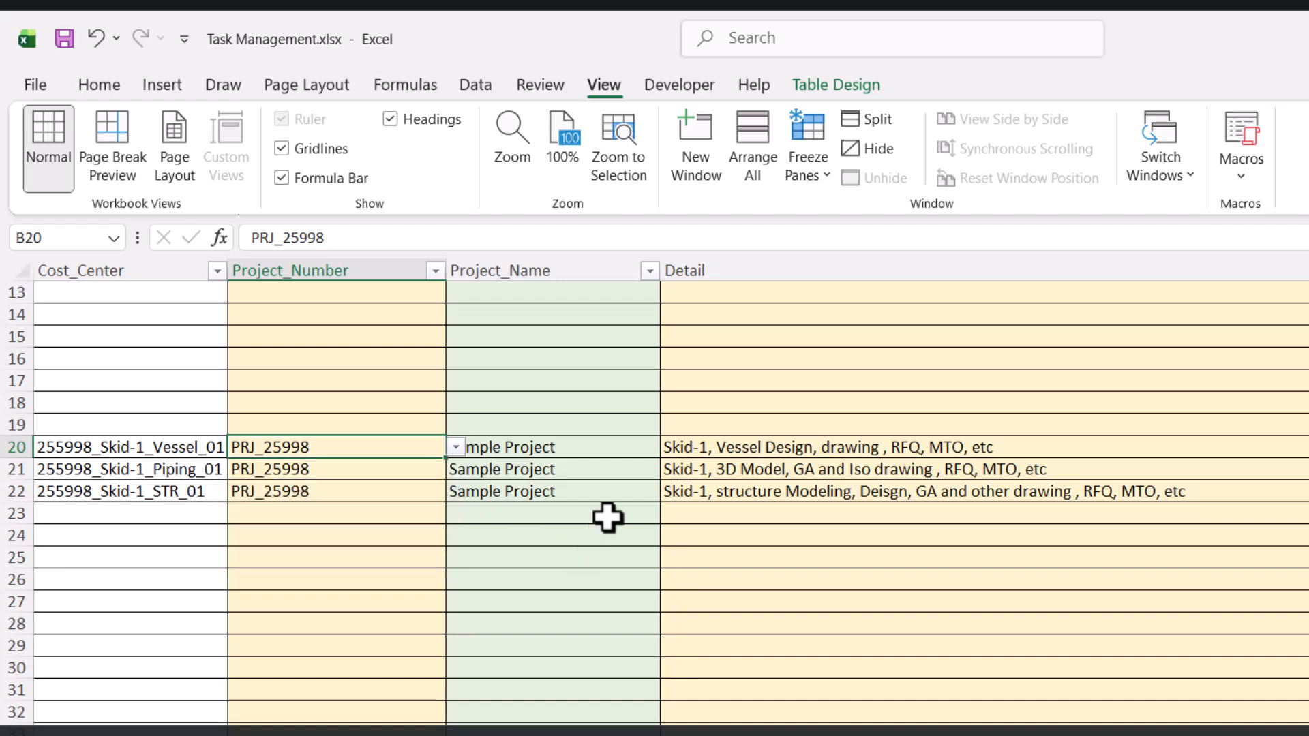
click(636, 449)
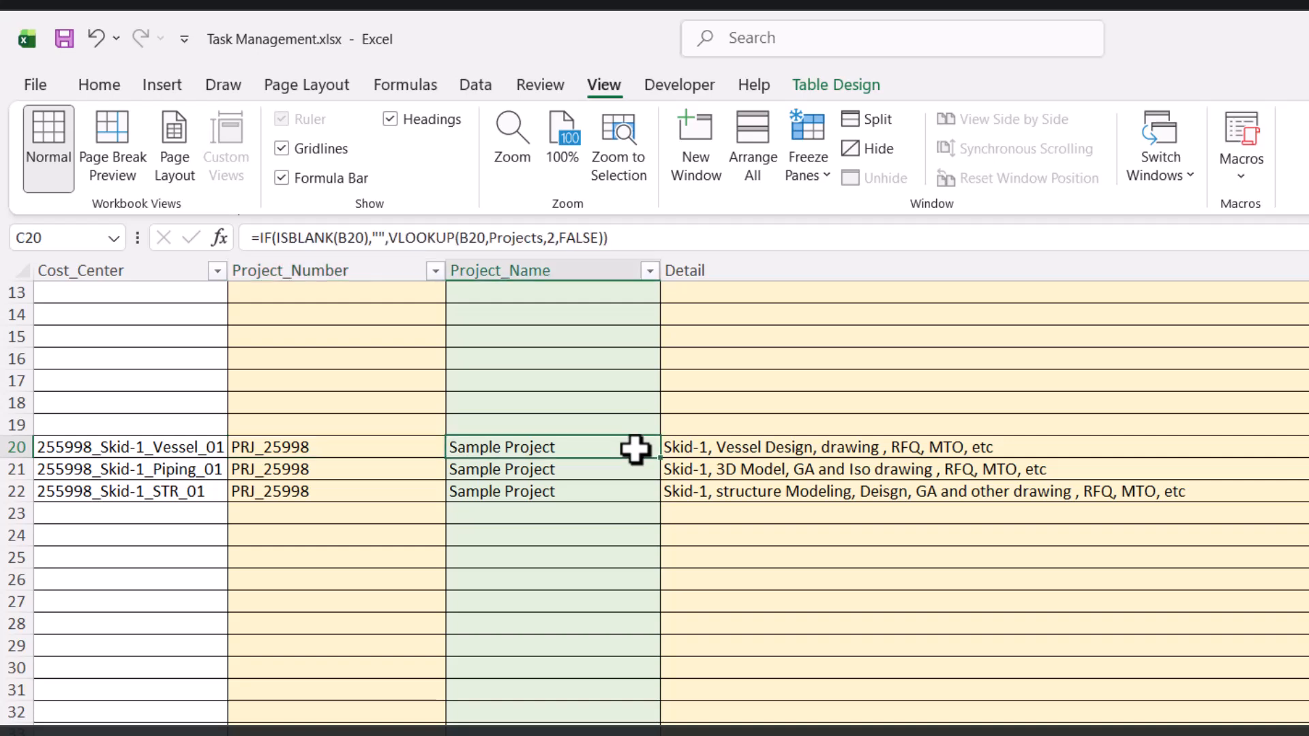
click(707, 450)
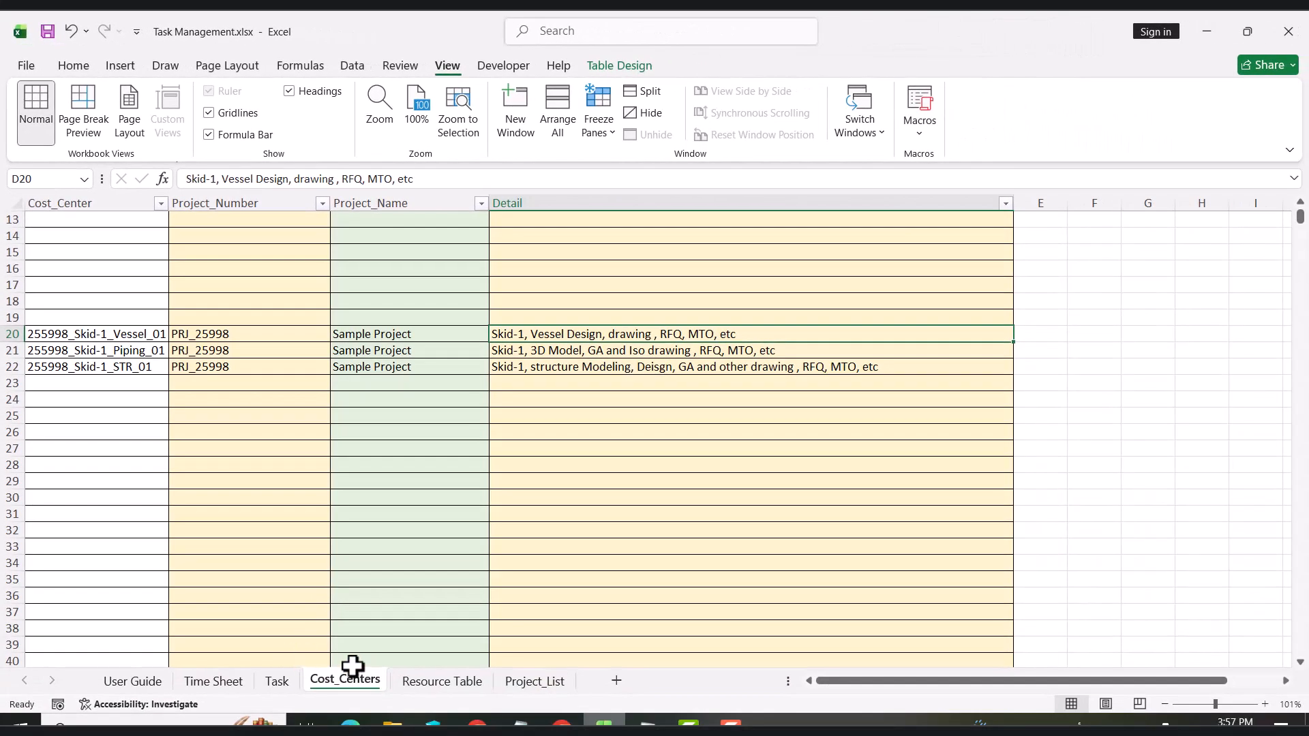
Enter 1225002 as the Task_ID in the first empty row of the Task sheet.
click(279, 681)
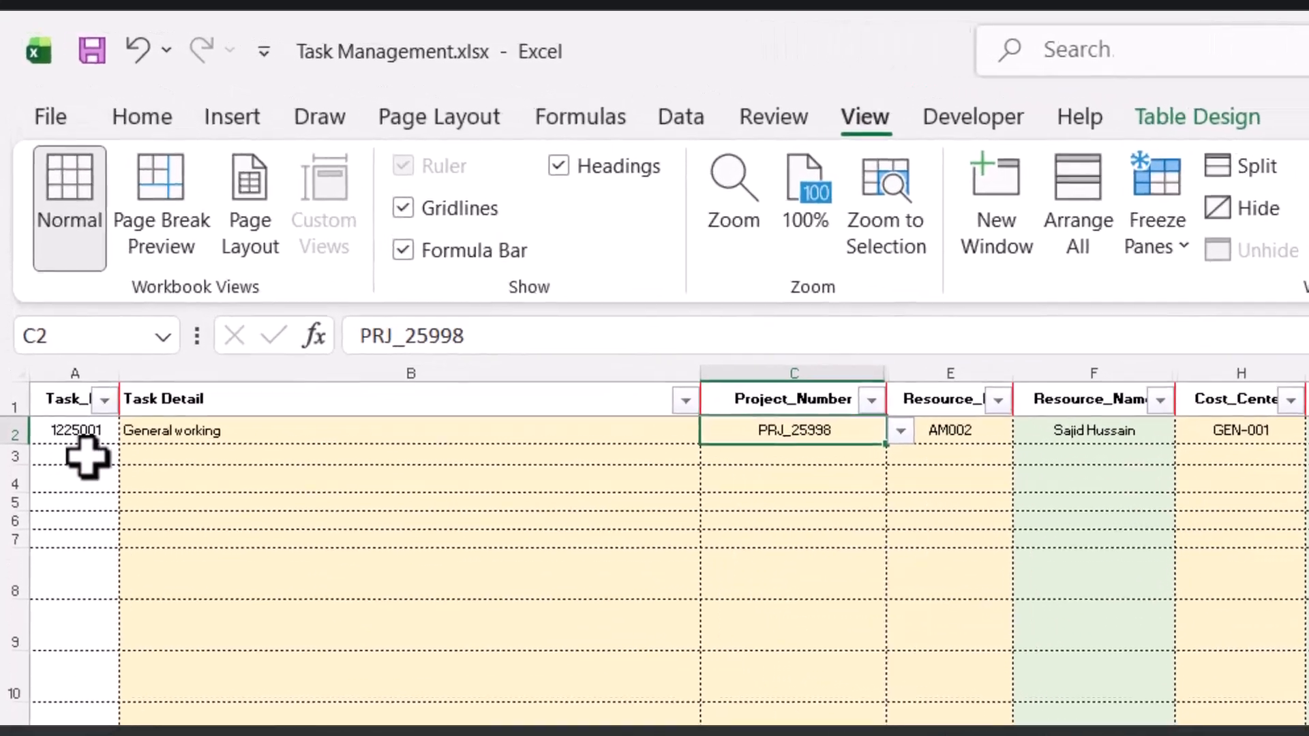
click(87, 455)
scroll(87, 460, up, 5)
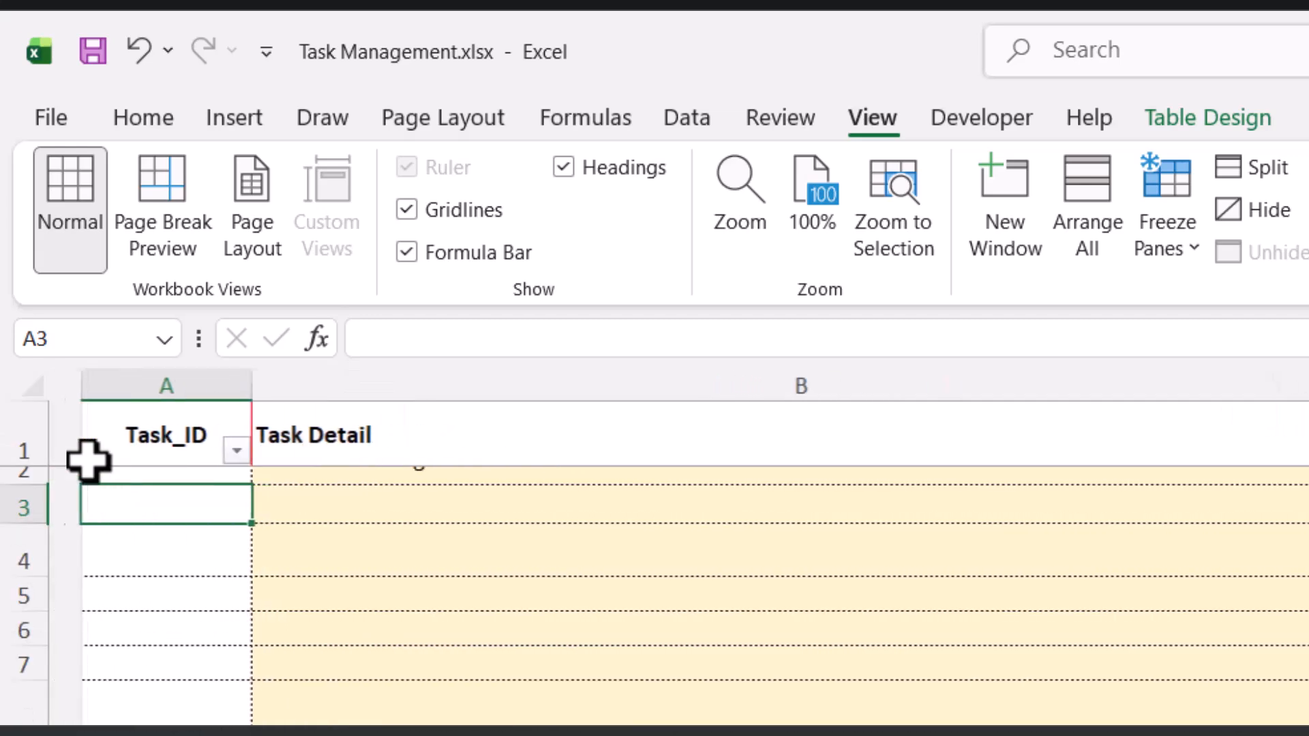
scroll(196, 612, up, 2)
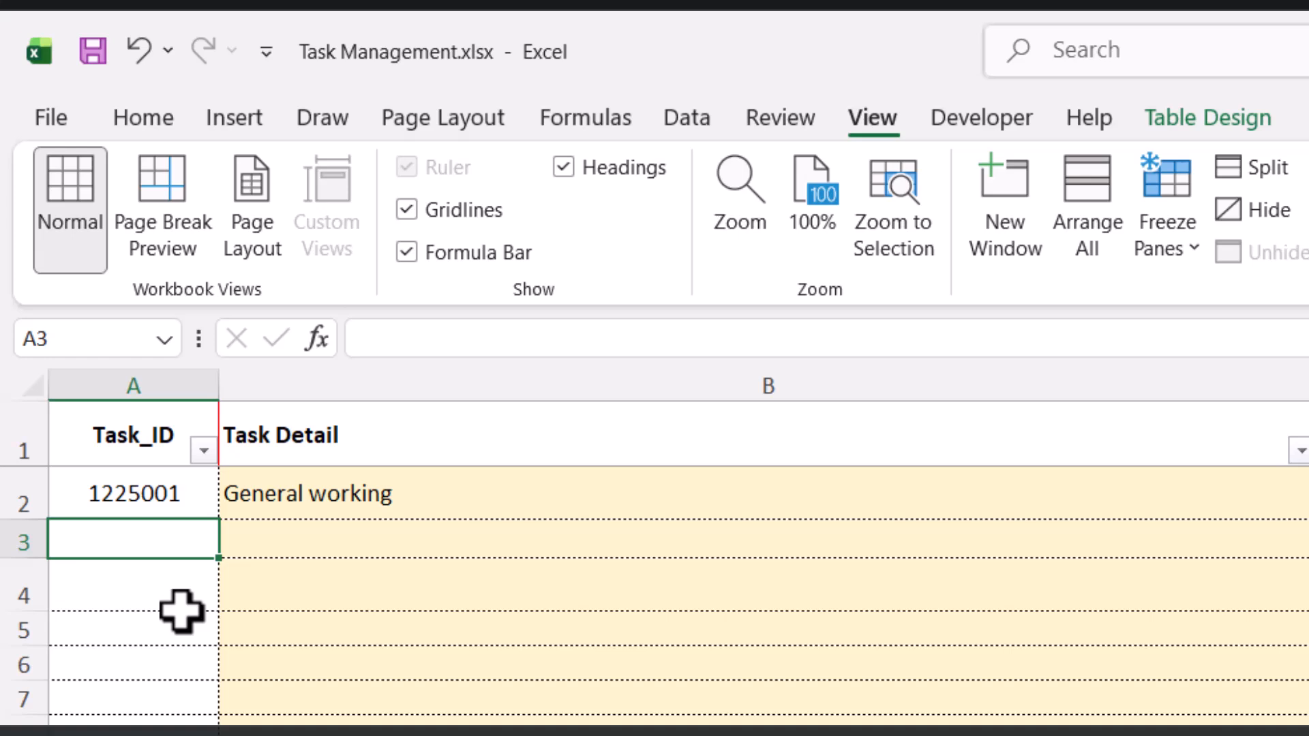
text(12)
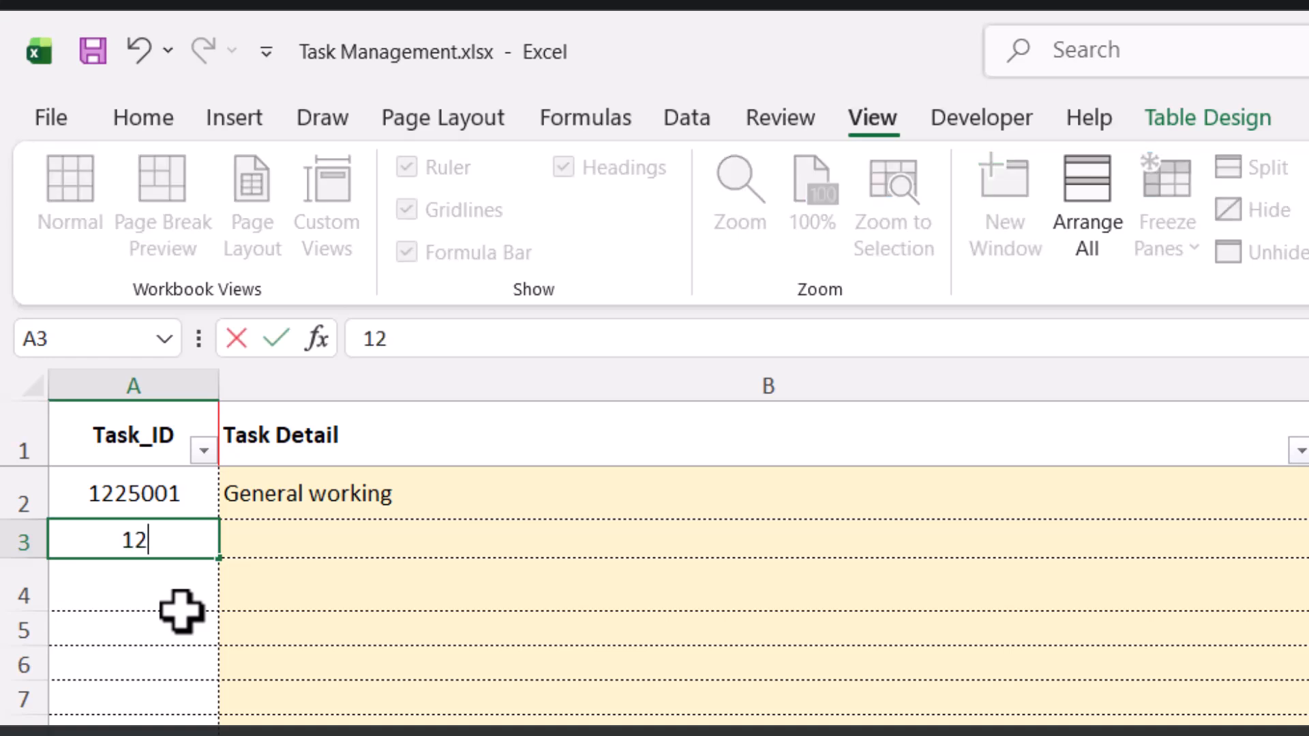
text(25002)
key(Return)
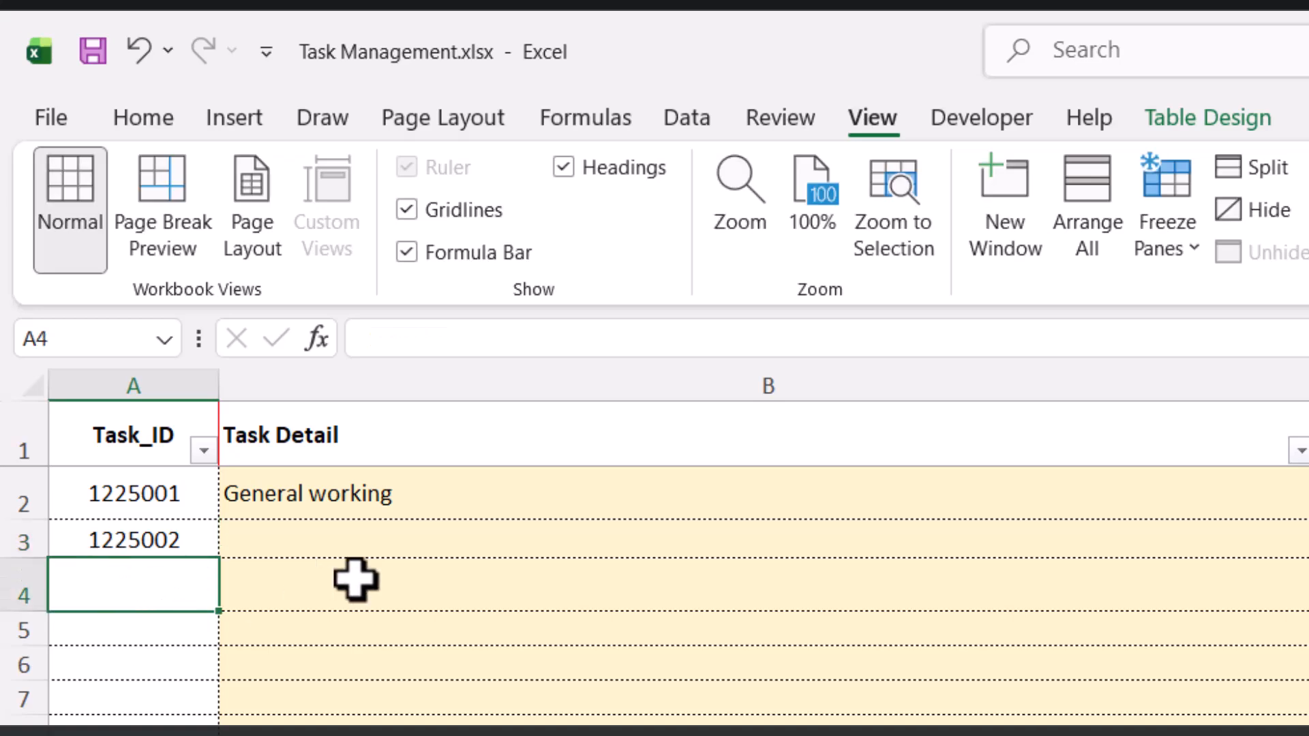
Enter "recording a video" as the task detail for task 1225002.
click(562, 546)
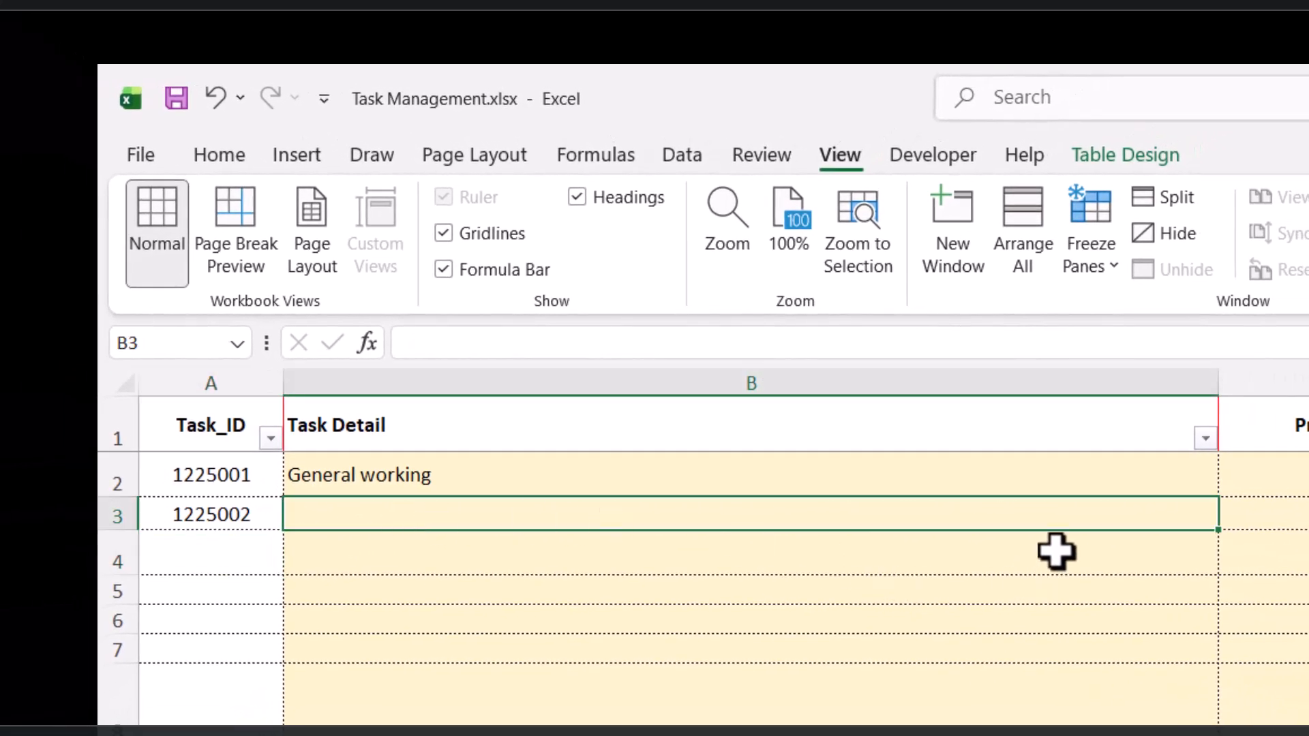
text(Pr)
key(BackSpace)
key(BackSpace)
text(recording a video)
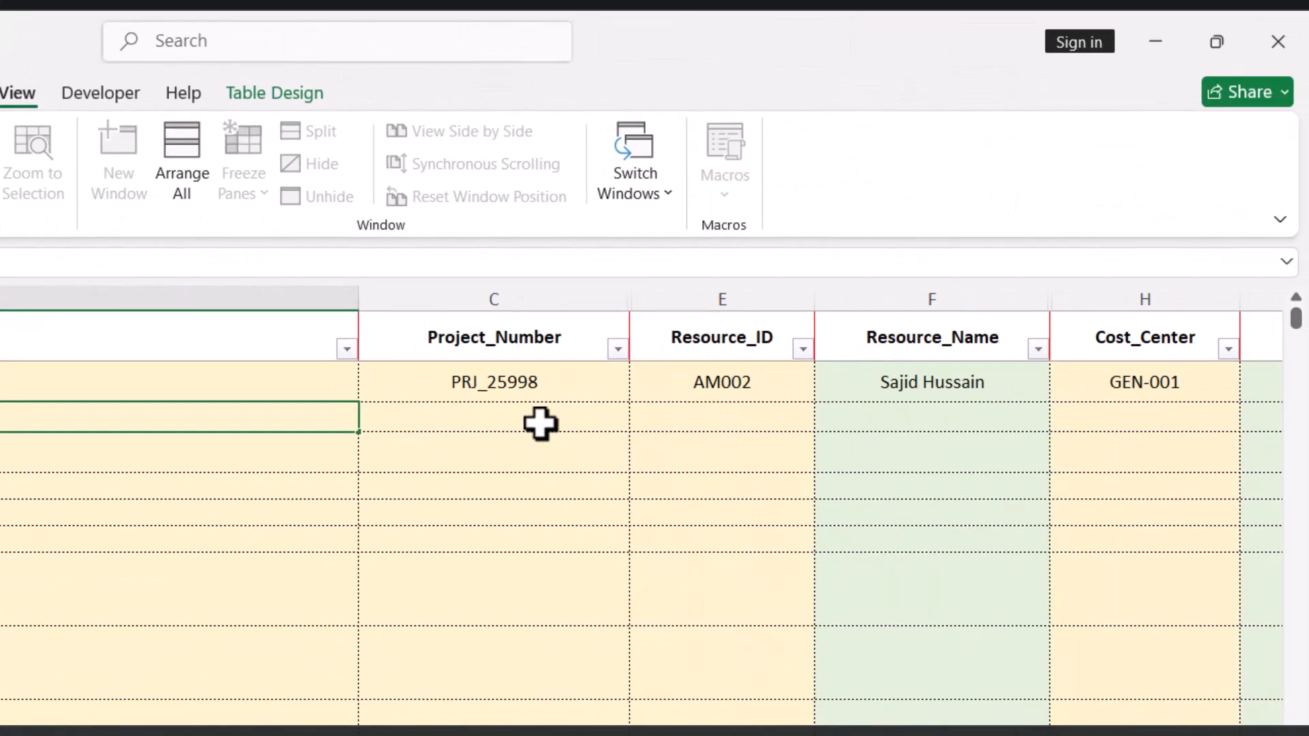
Set the project number of task 1225002 to PRJ_25998.
click(1282, 489)
click(641, 420)
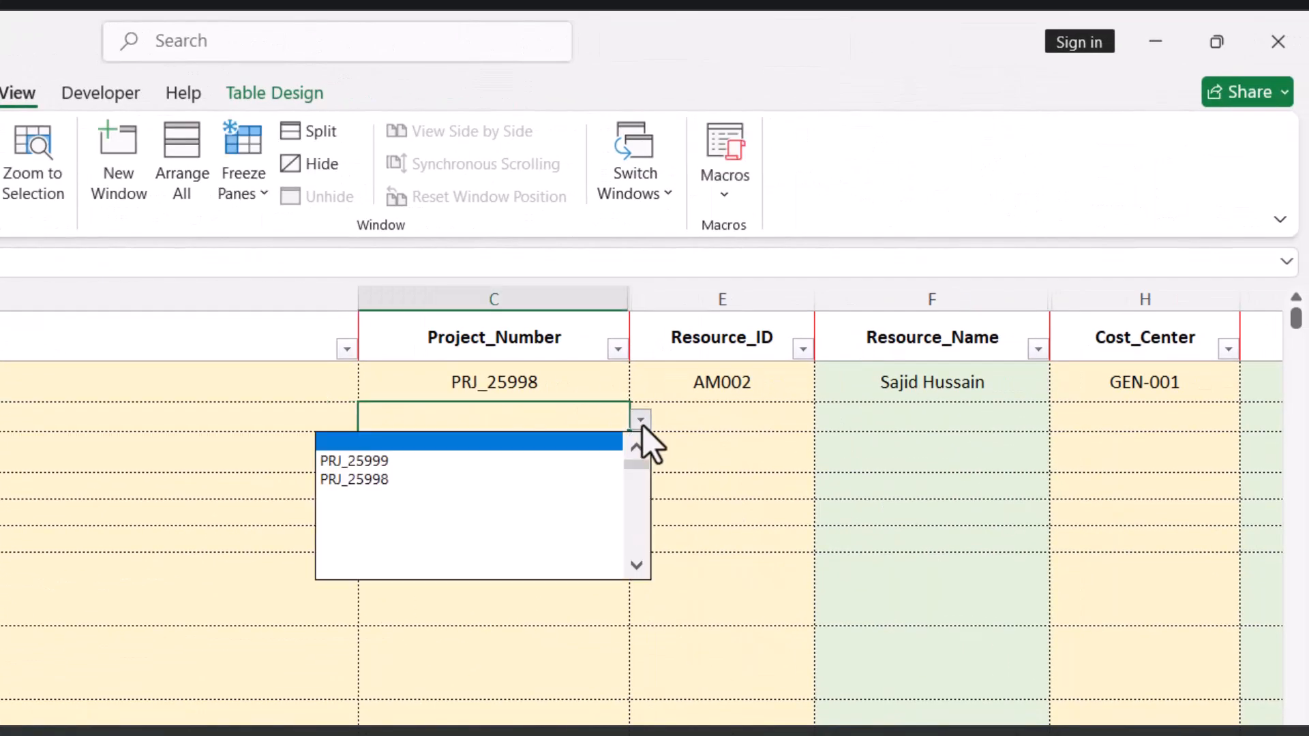
click(501, 480)
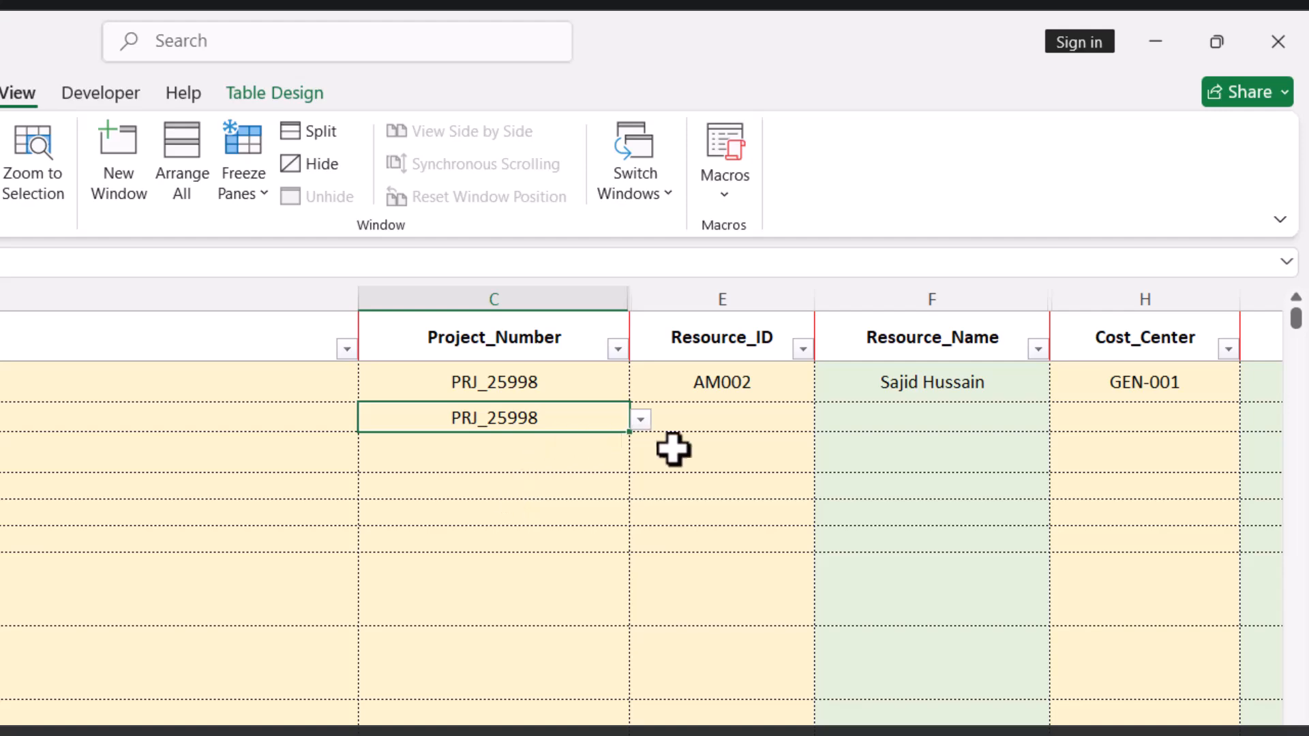
Set the resource ID of task 1225002 to AM002 and check the resource name cell beside it.
click(542, 439)
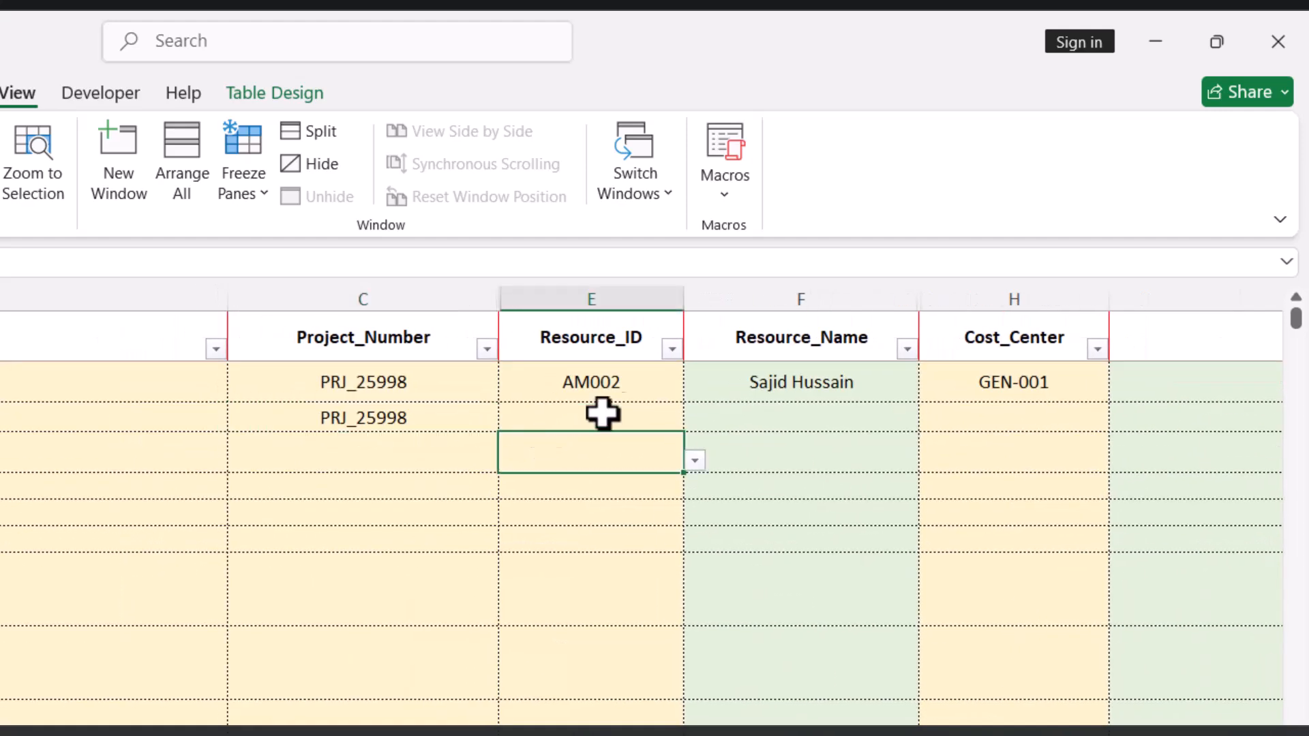
click(633, 411)
click(696, 420)
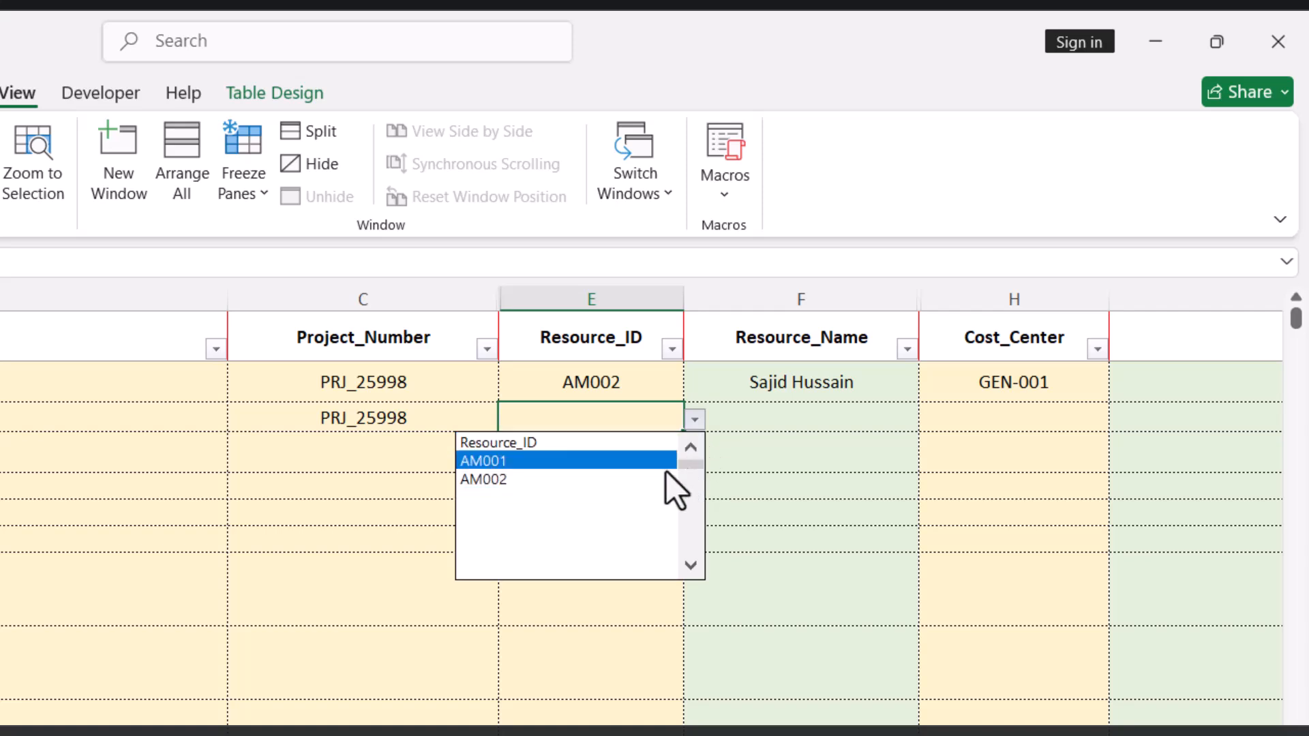
click(600, 484)
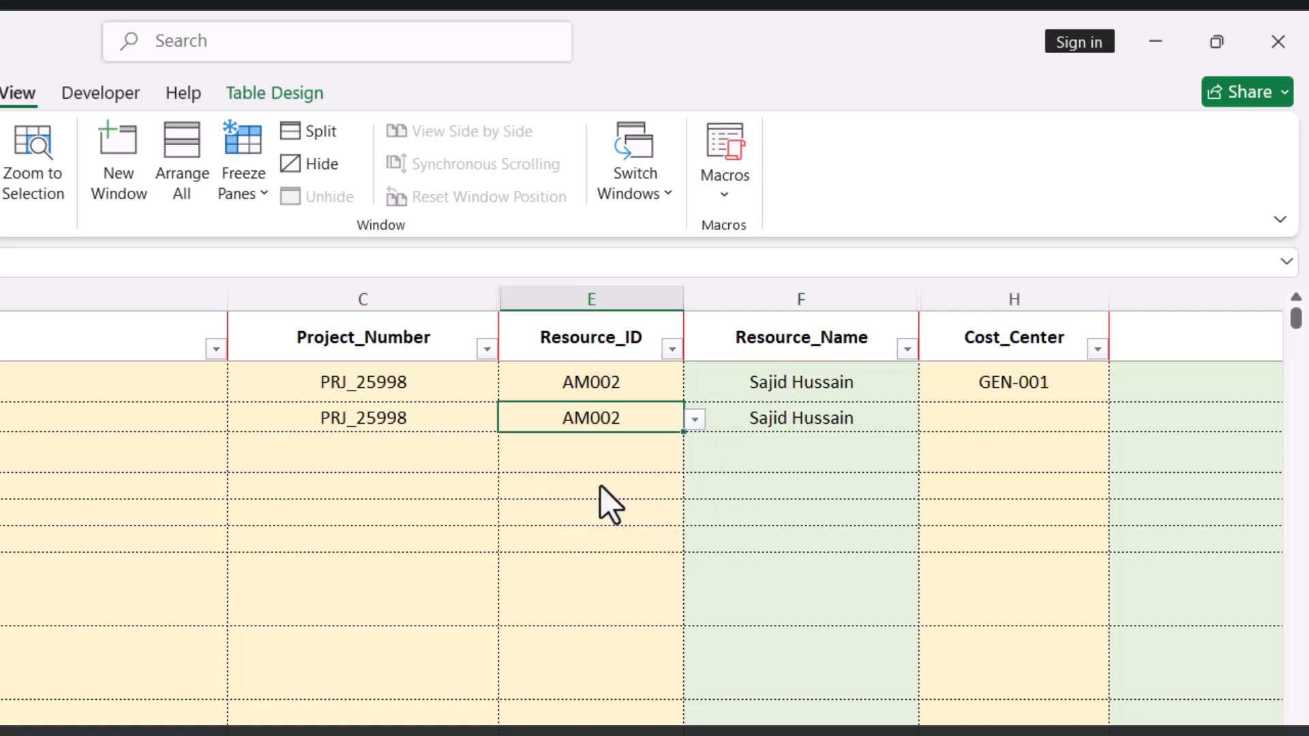
click(821, 427)
scroll(886, 529, right, 2)
scroll(886, 529, left, 2)
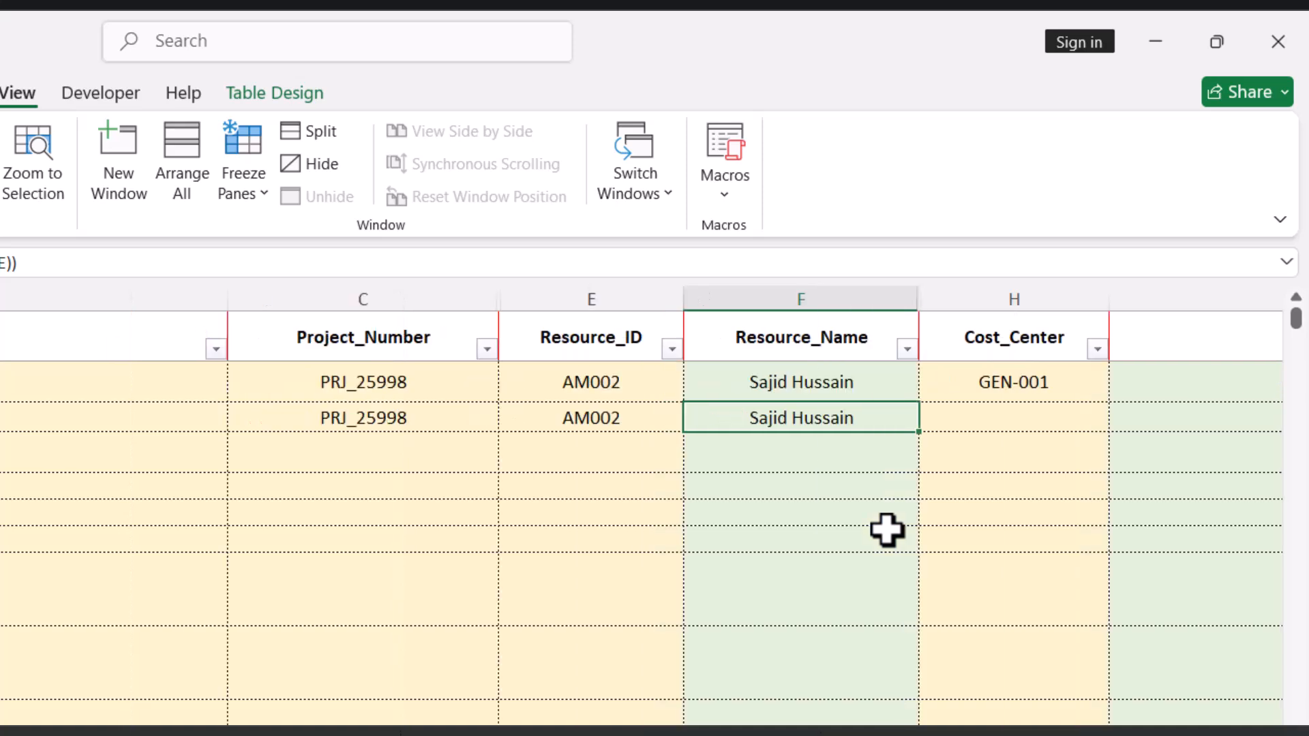
Look through the cost centers offered for task 1225002 under its selected project, without choosing one.
click(1038, 423)
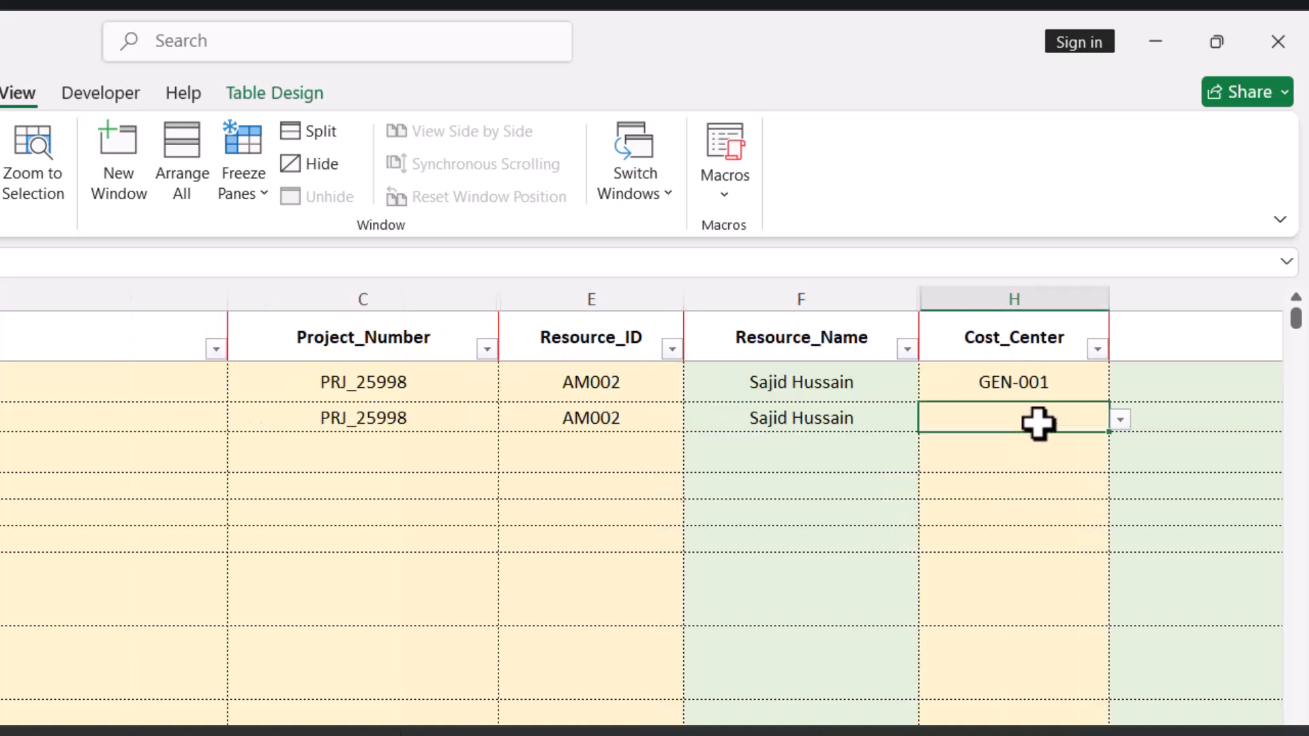
click(418, 418)
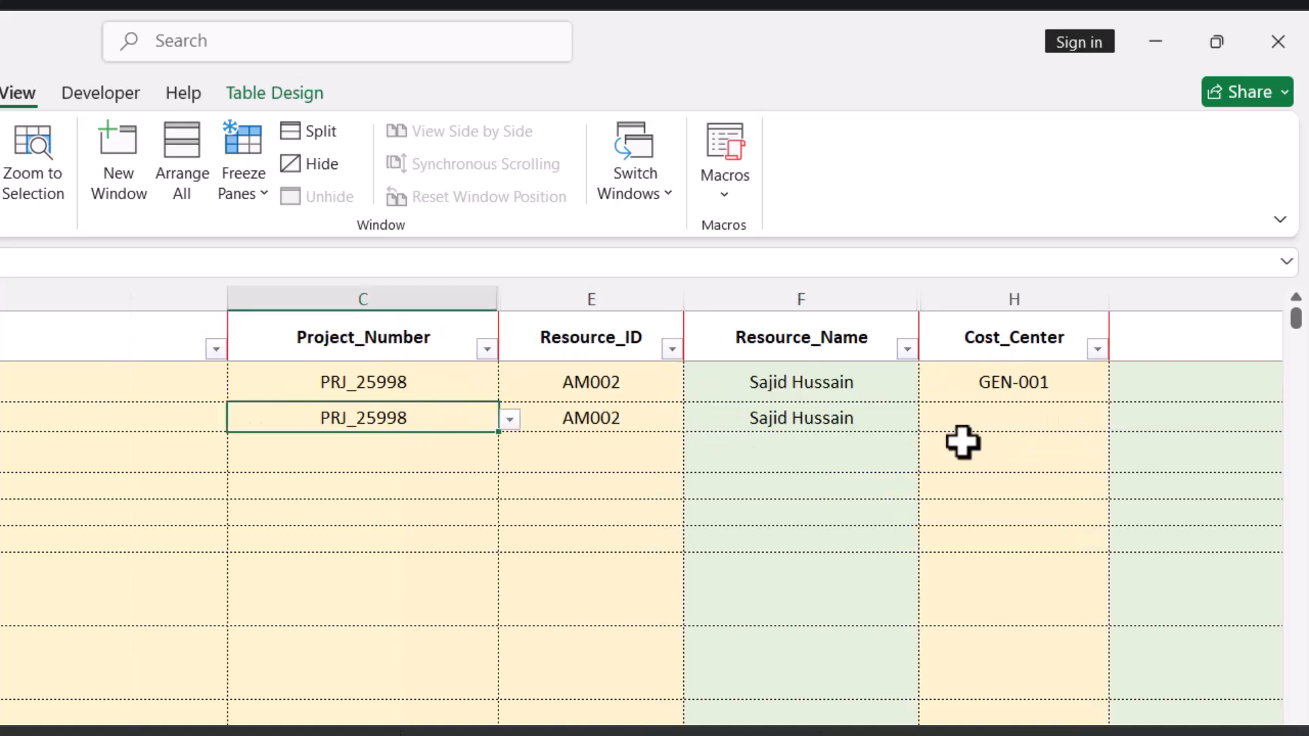
click(1012, 418)
click(1125, 421)
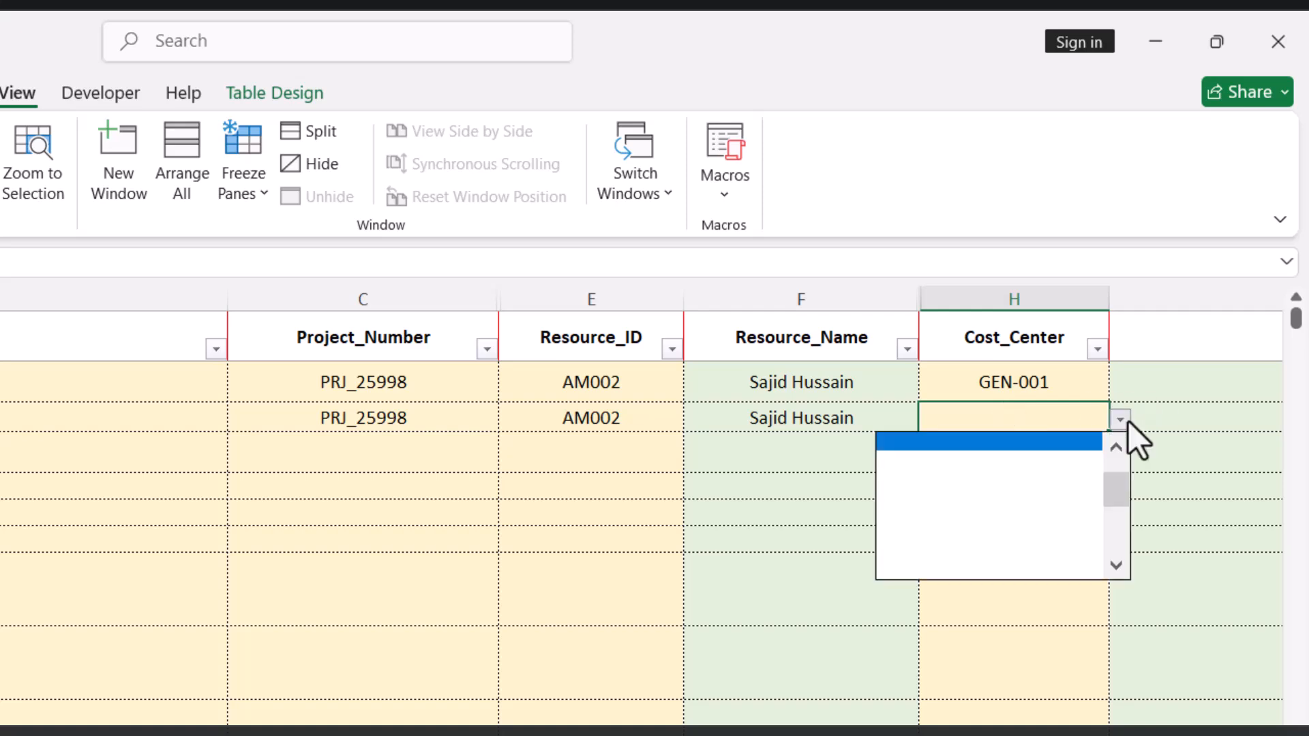
drag(1110, 485, 1114, 430)
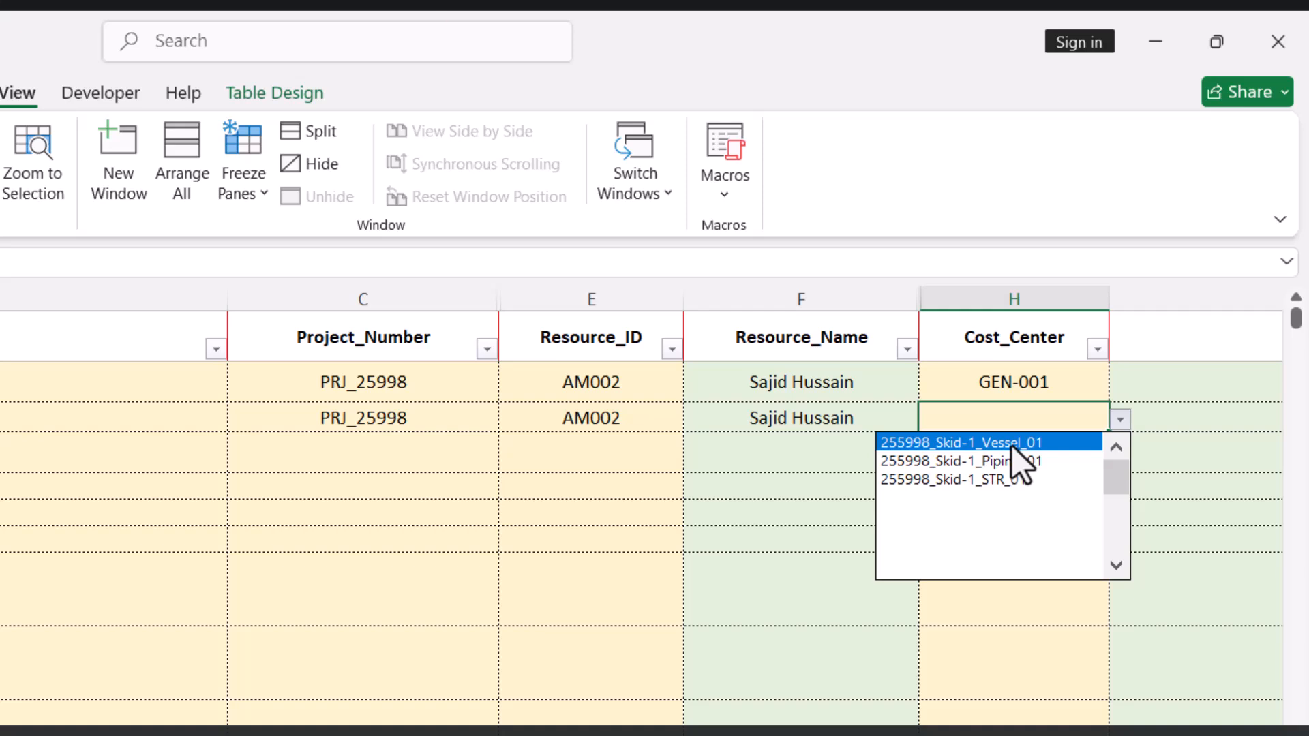
click(436, 415)
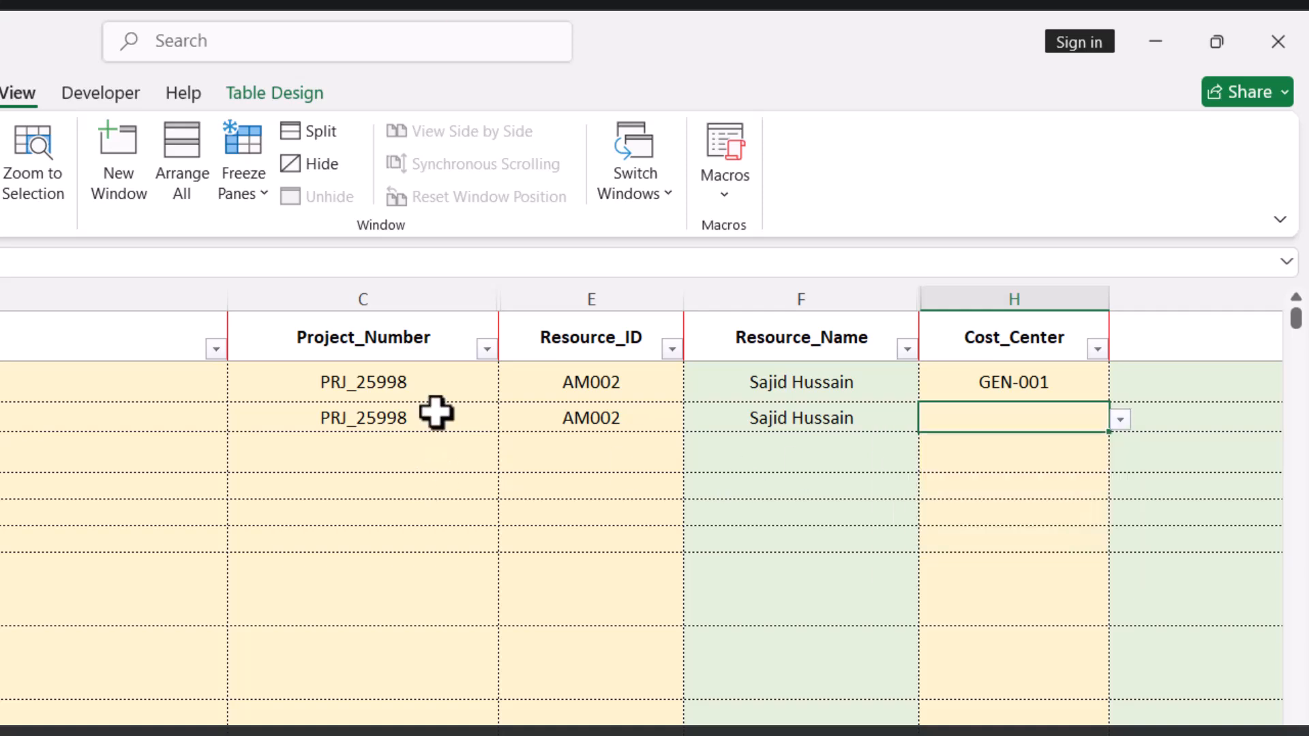
Change the project number of task 1225002 to PRJ_25999 and select its cost center cell.
click(436, 415)
click(503, 427)
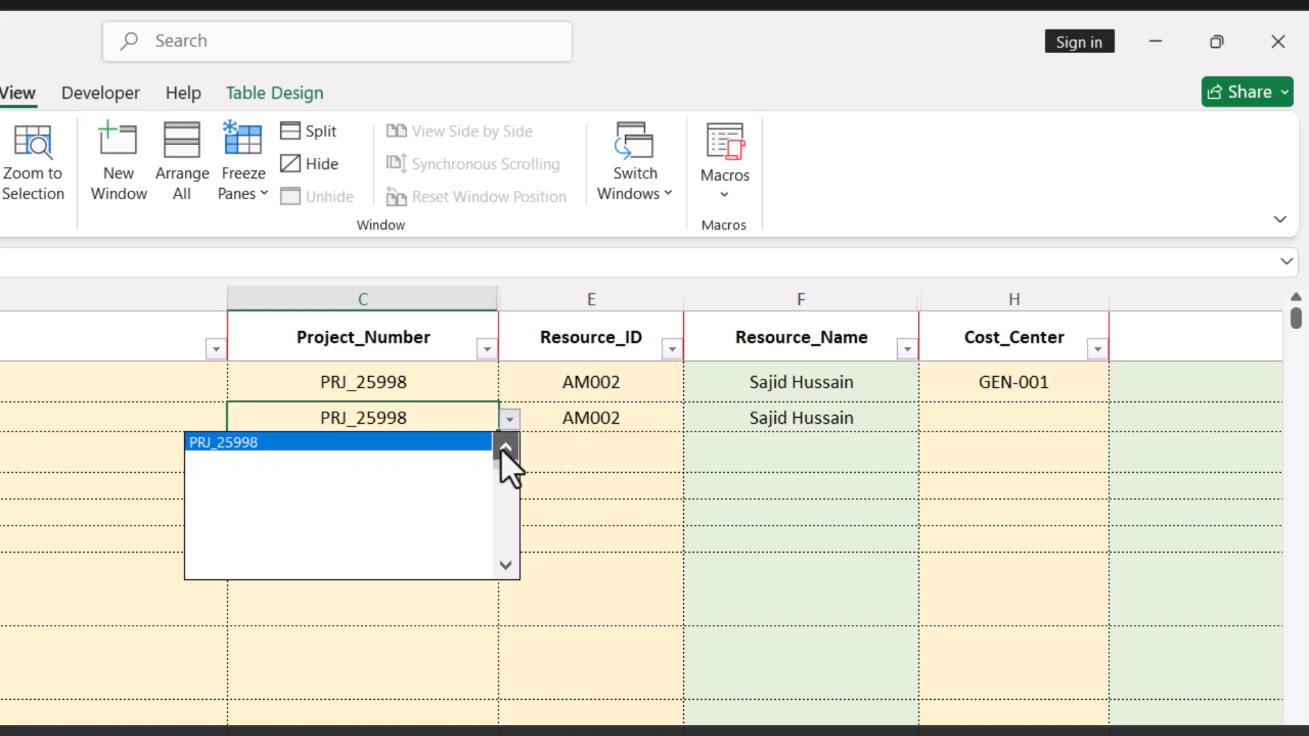
click(501, 448)
click(473, 458)
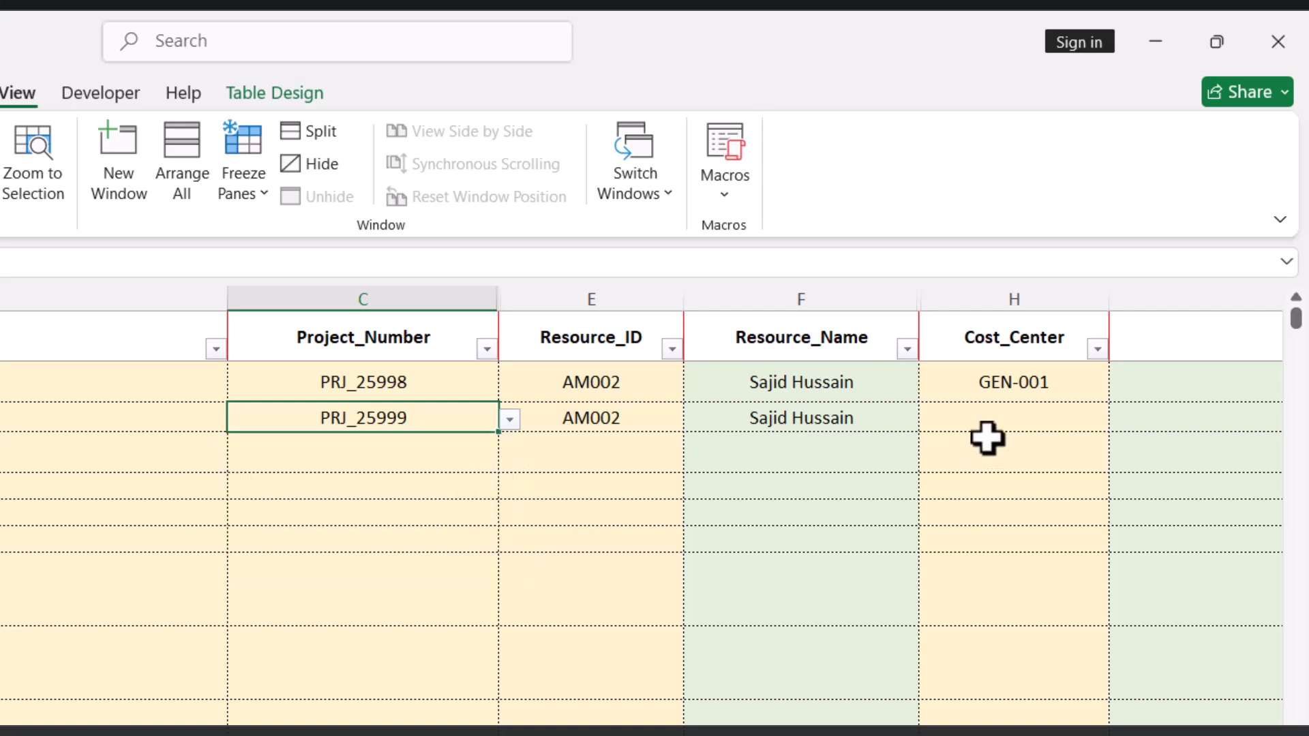
click(994, 414)
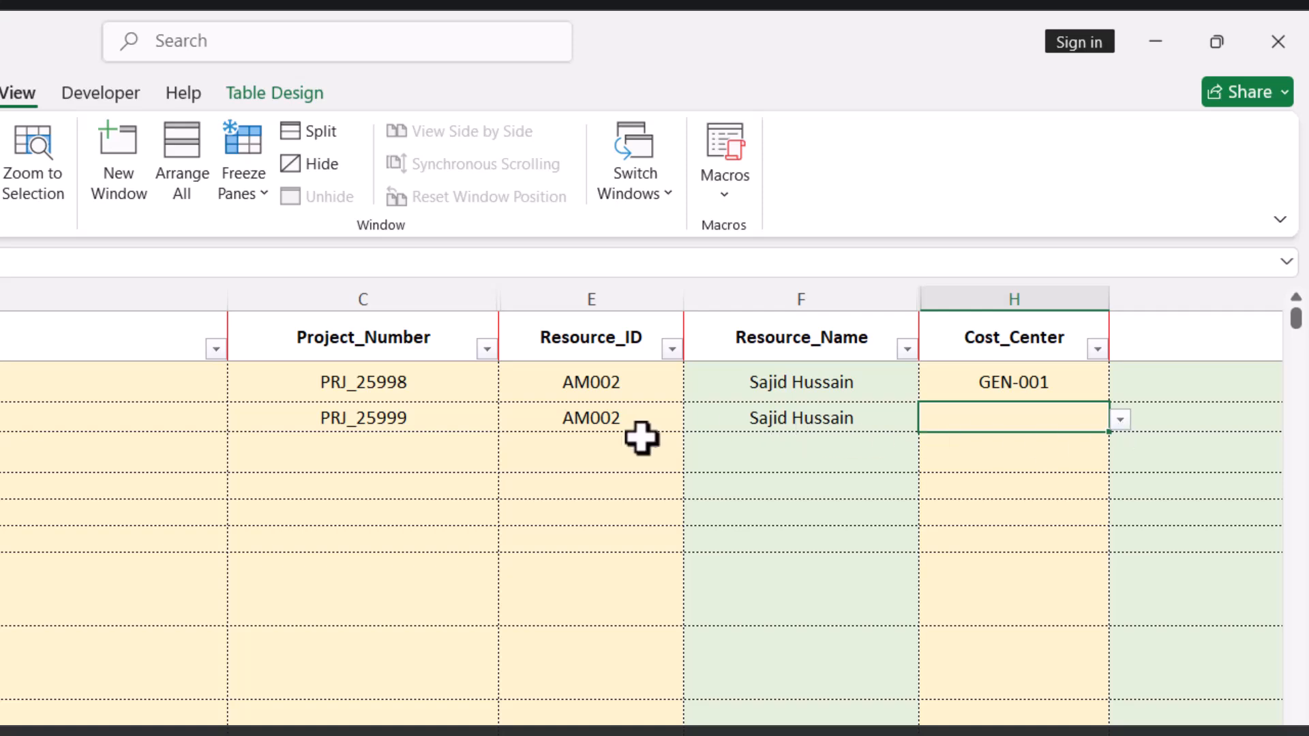
Set the project number of task 1225002 back to PRJ_25998.
click(491, 413)
click(512, 422)
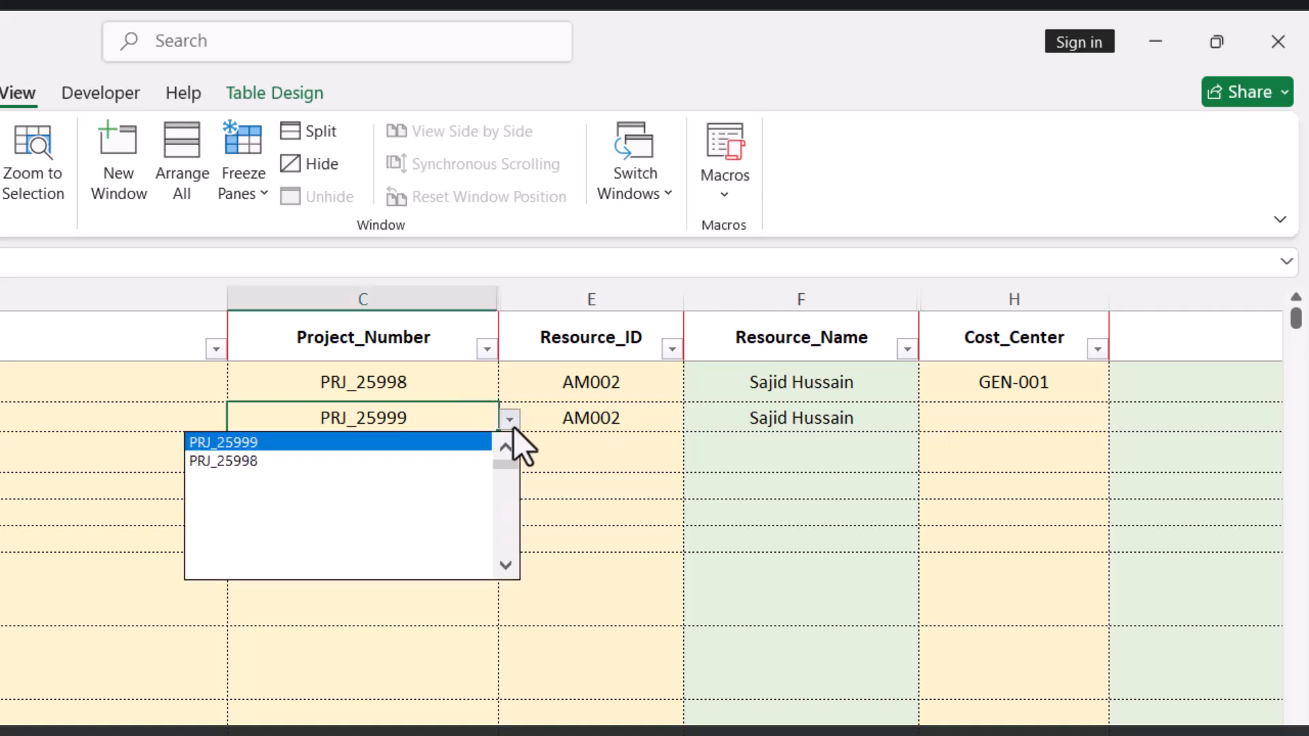
click(506, 448)
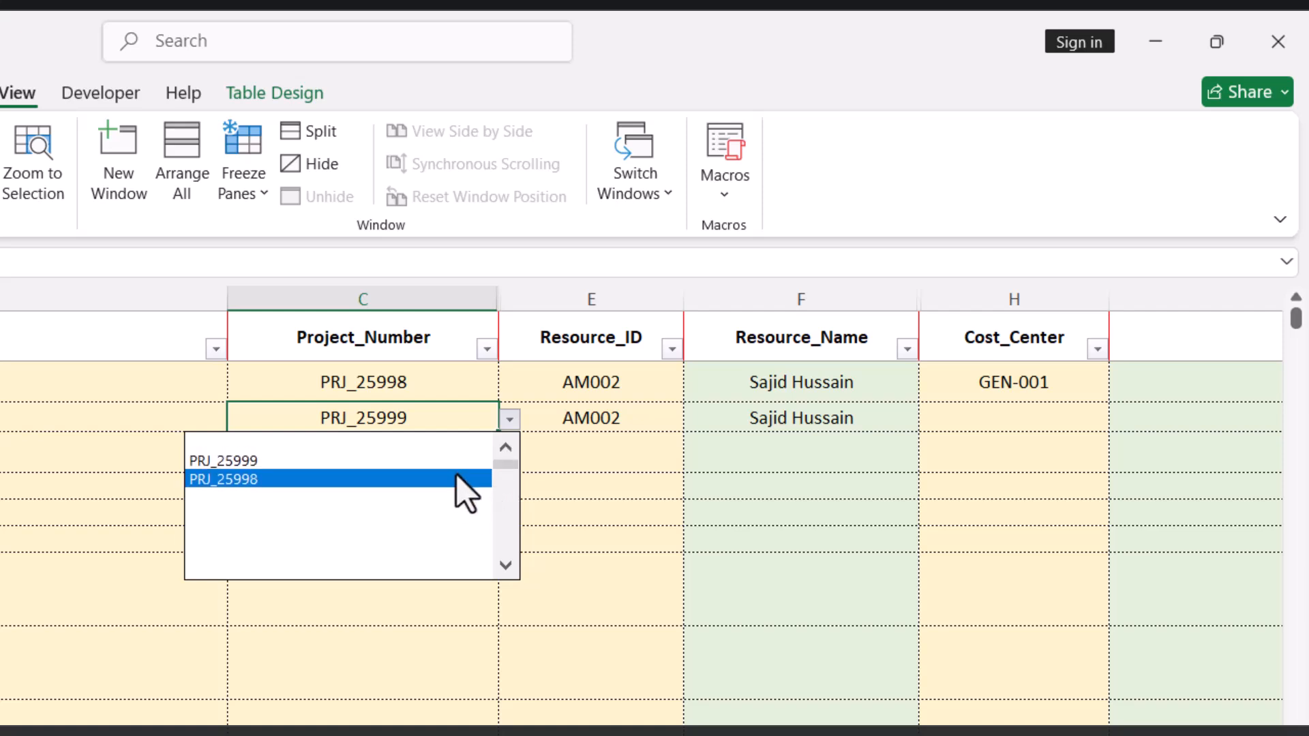
click(456, 476)
Look through the cost centers offered for task 1225002 under project PRJ_25998, leaving the cell empty.
click(968, 424)
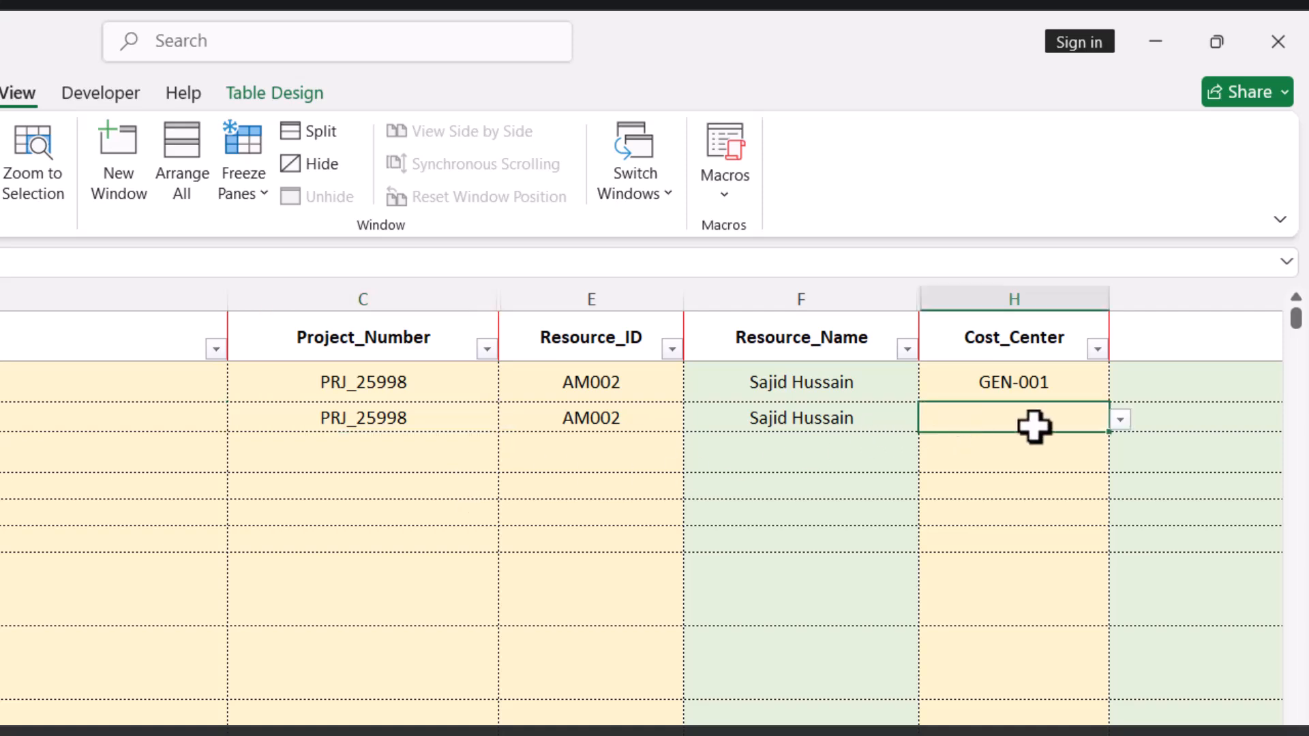
click(1121, 418)
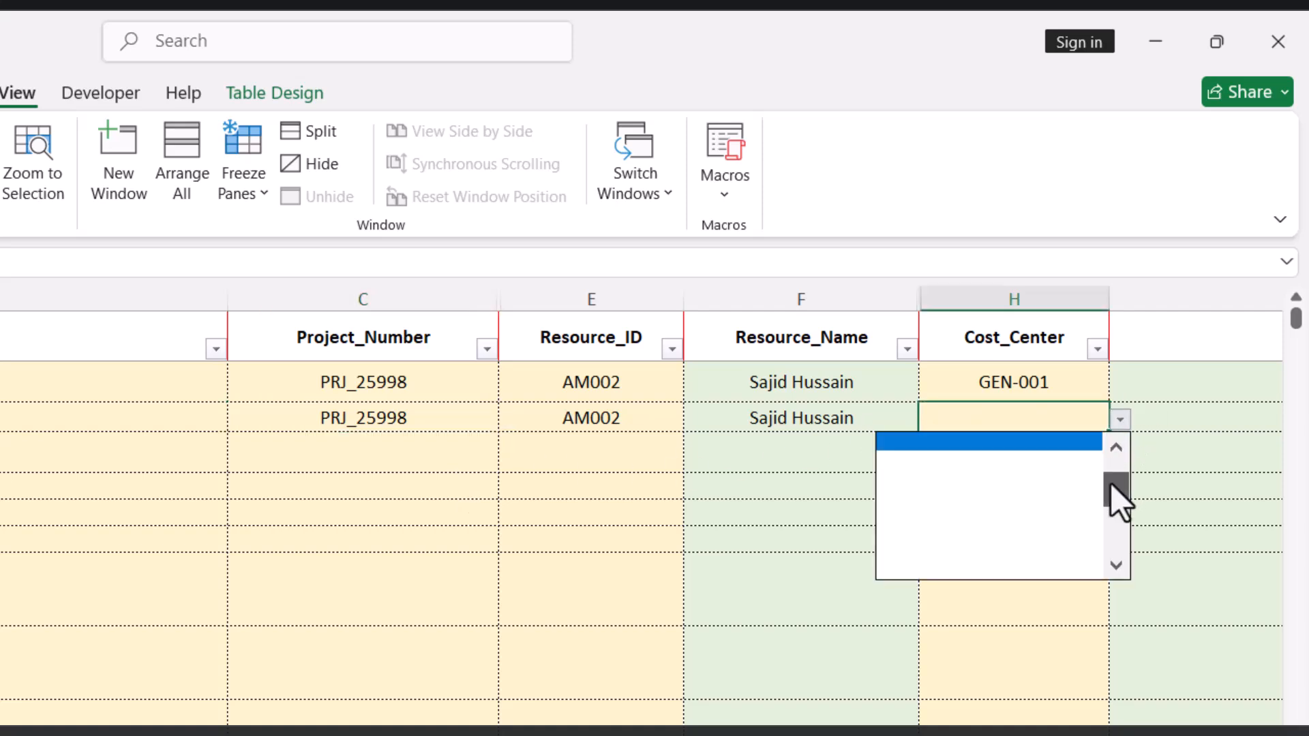
drag(1111, 484, 1118, 426)
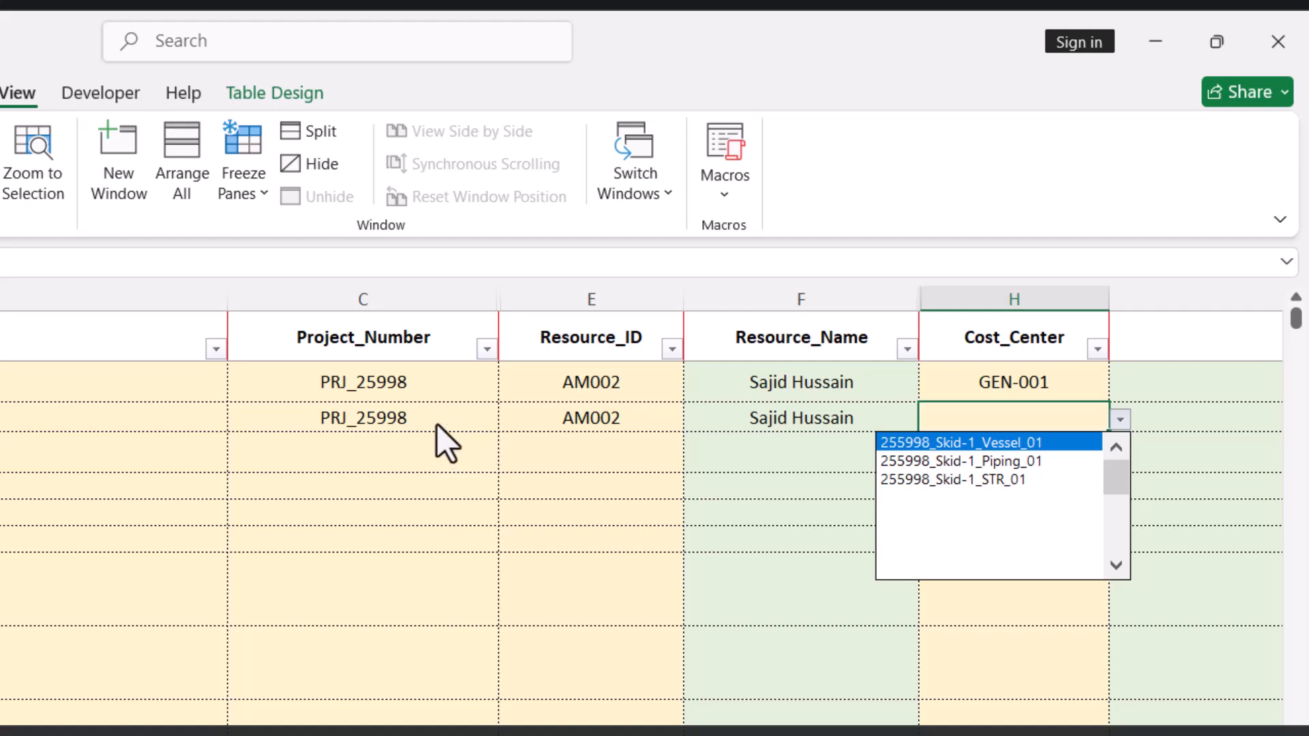
key(Escape)
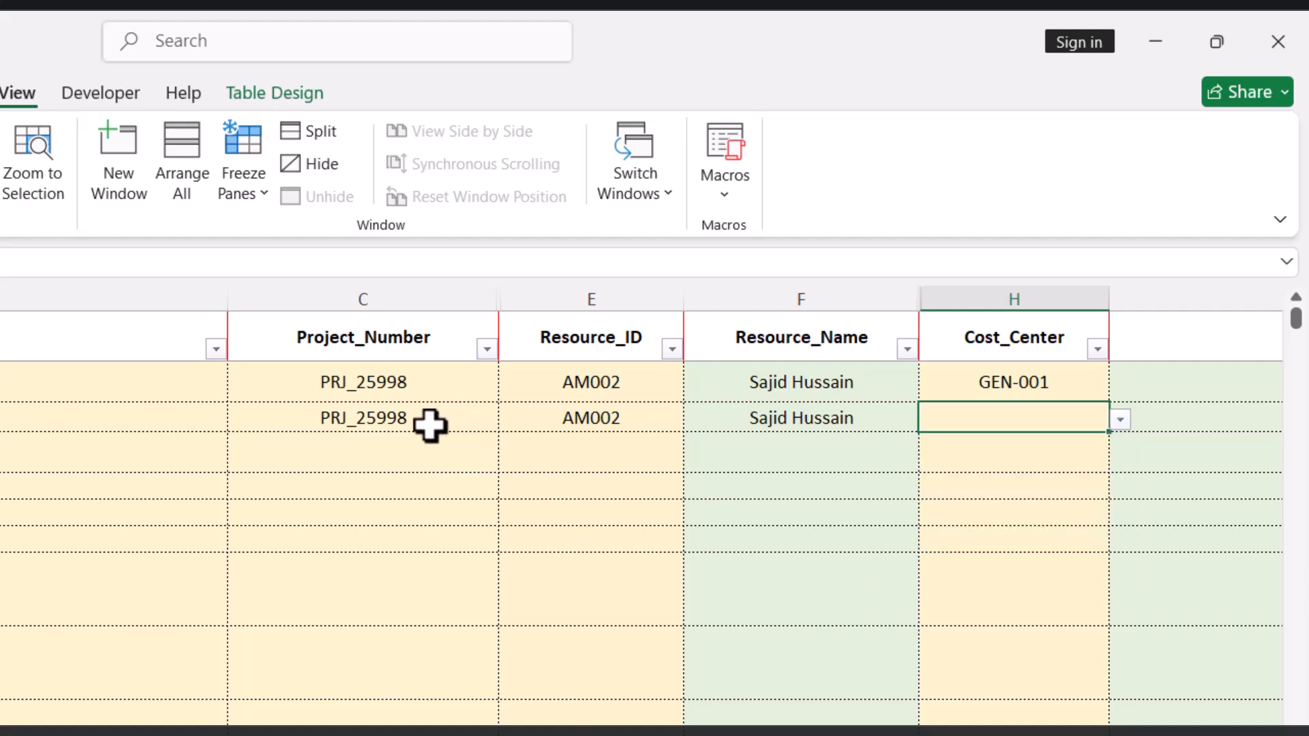
Set the cost center of task 1225002 to 255998_Skid-1_Piping_01 and check its cost detail cell.
scroll(430, 426, right, 3)
scroll(430, 426, down, 1)
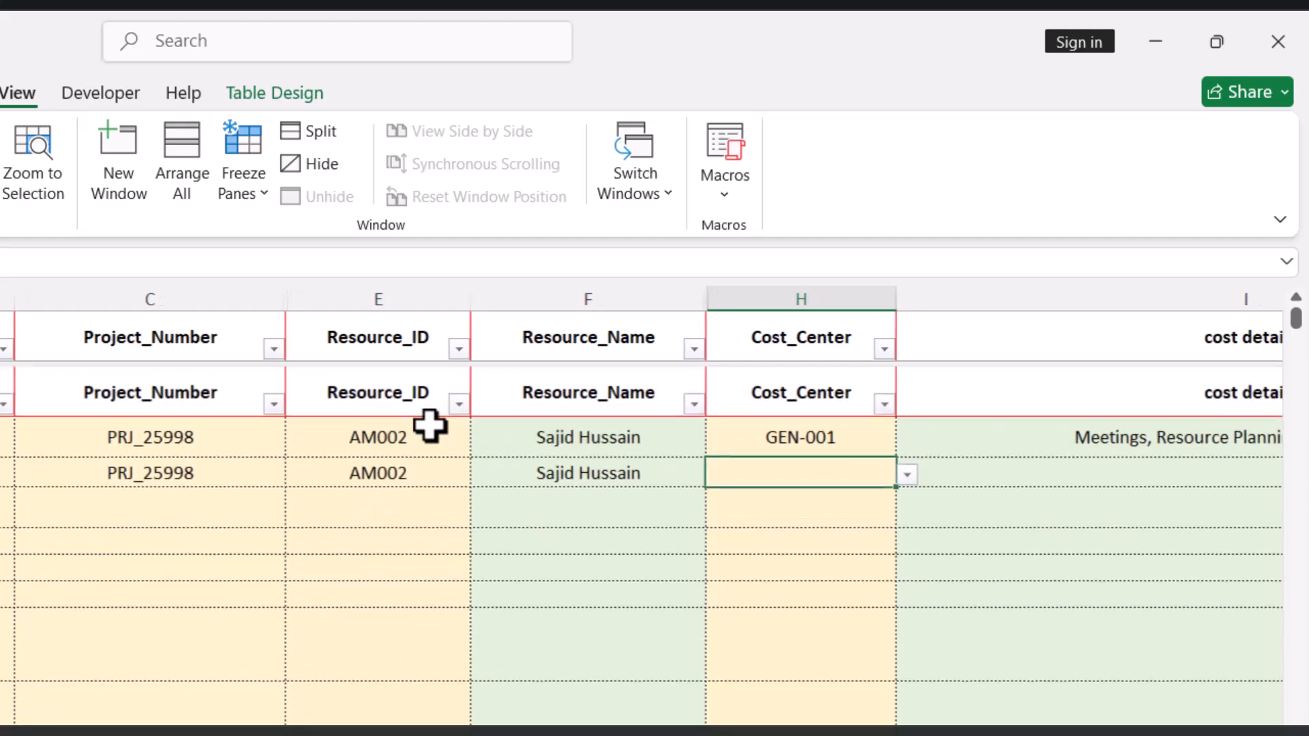
scroll(429, 426, right, 5)
scroll(429, 426, down, 1)
scroll(430, 426, right, 2)
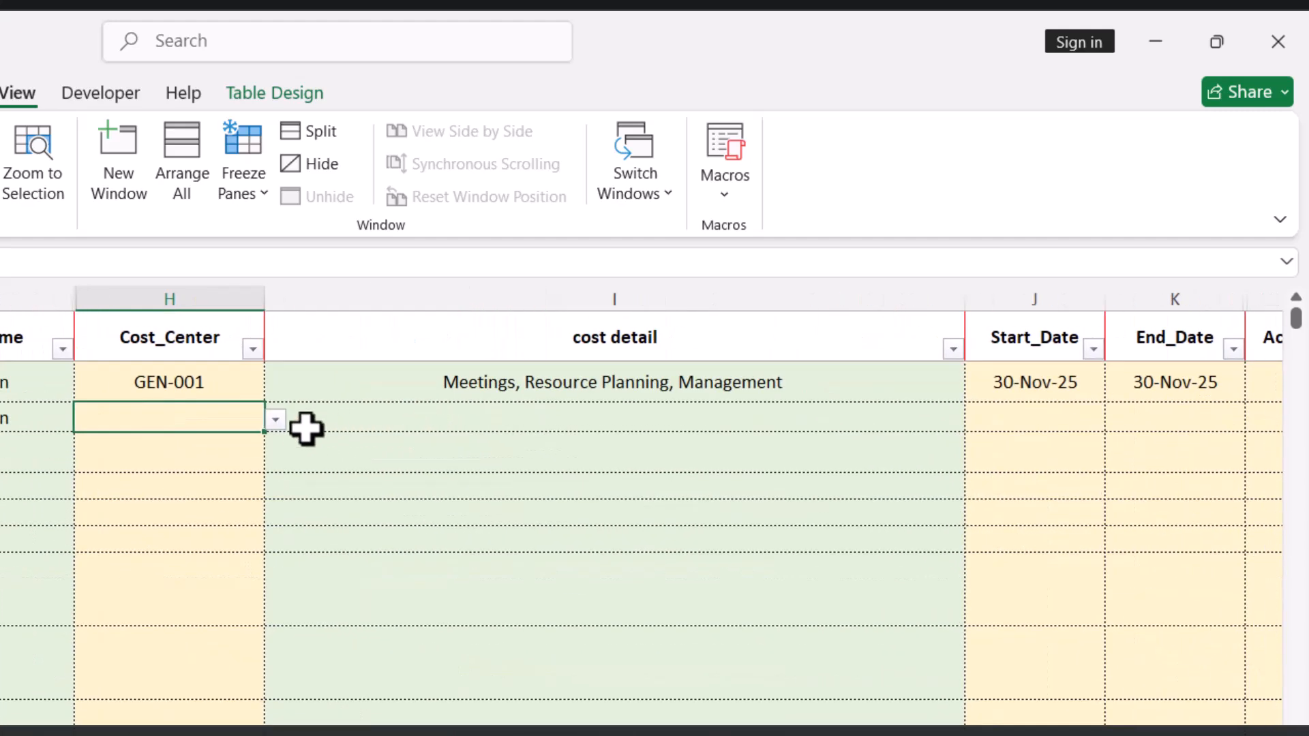
click(275, 419)
click(268, 466)
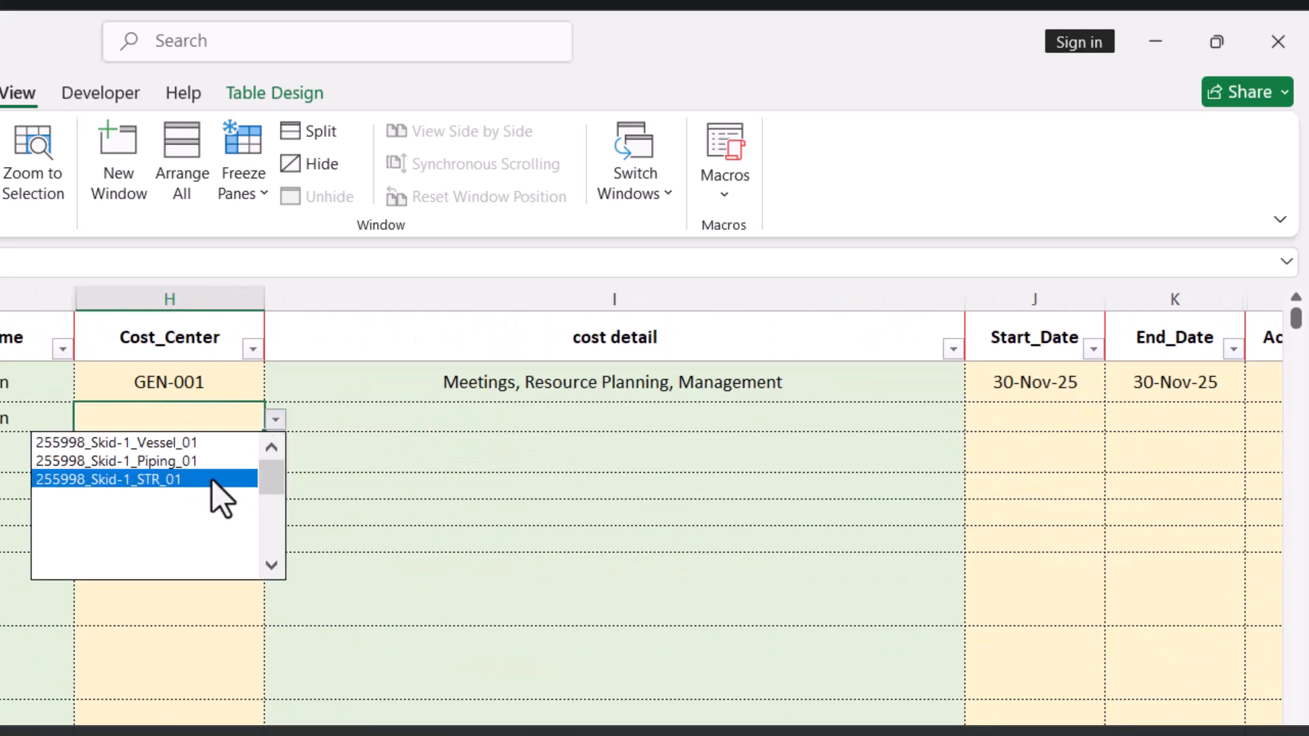
click(195, 461)
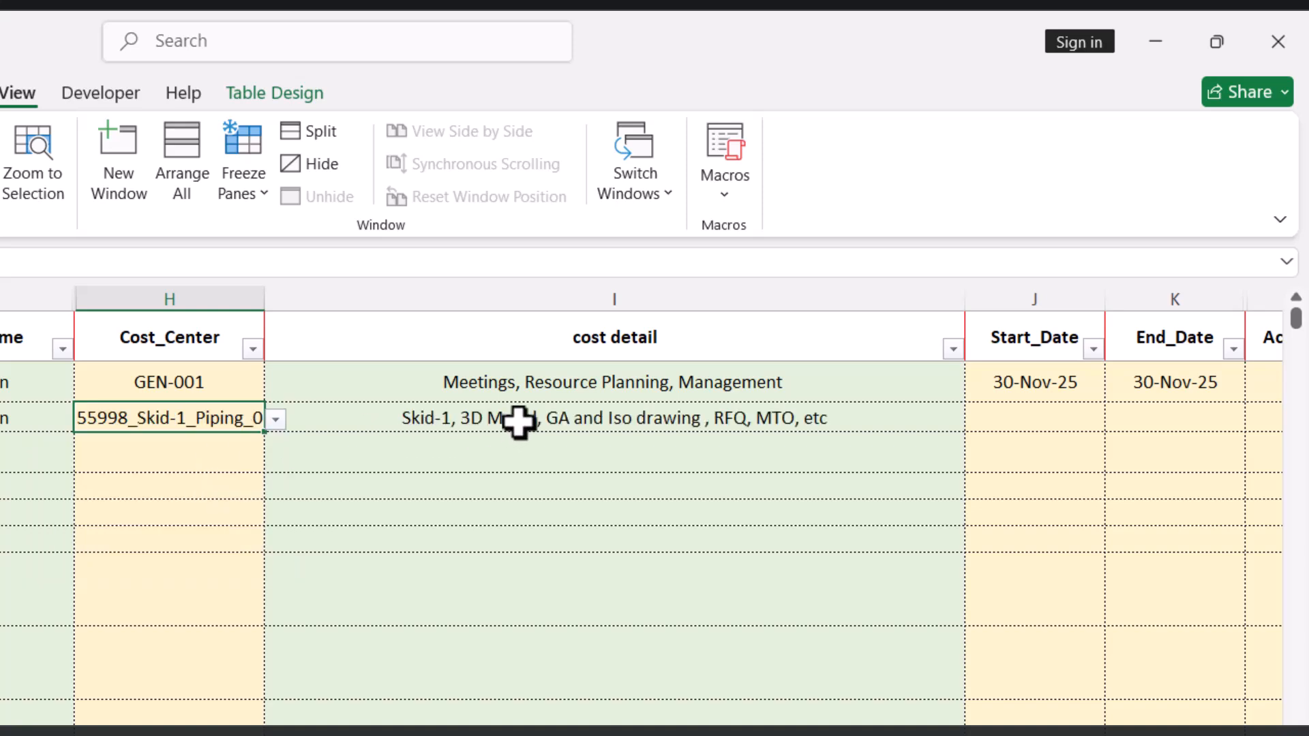
click(516, 425)
Copy the start and end dates of task 1225001, both 30-Nov-25, to task 1225002.
scroll(608, 496, right, 5)
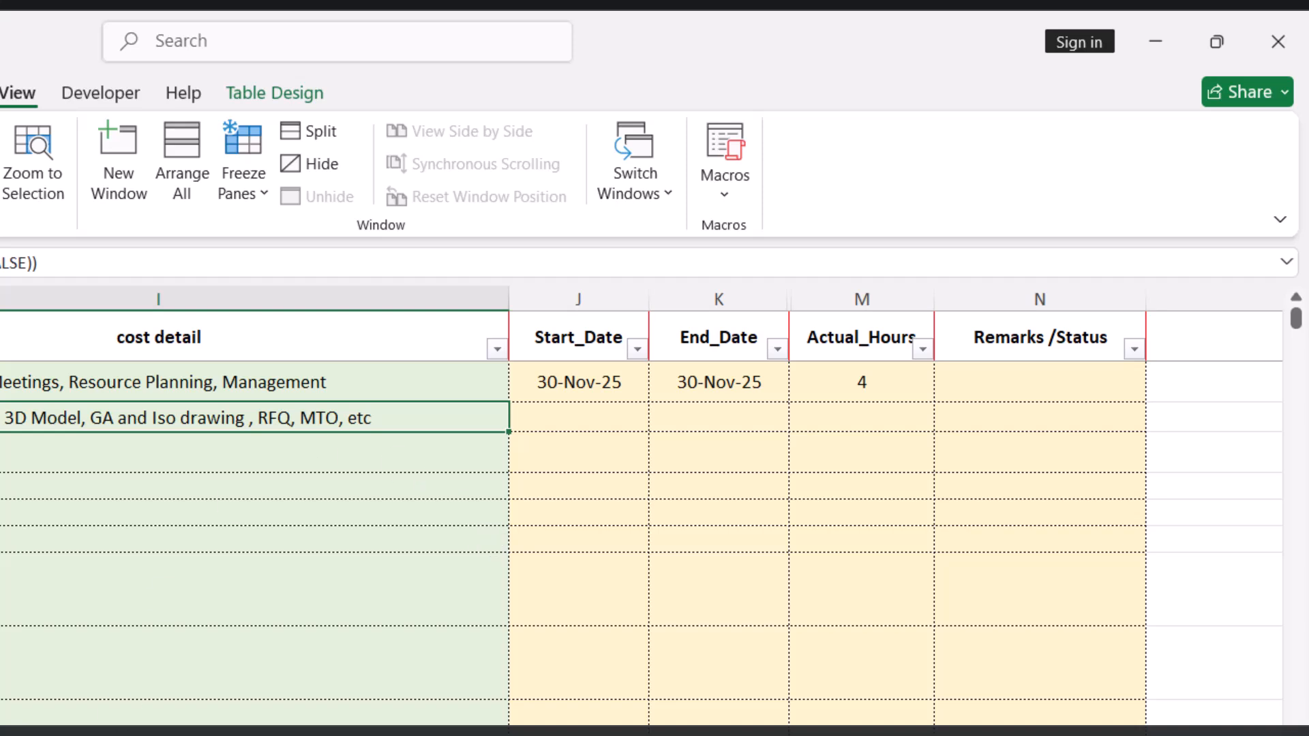
click(591, 416)
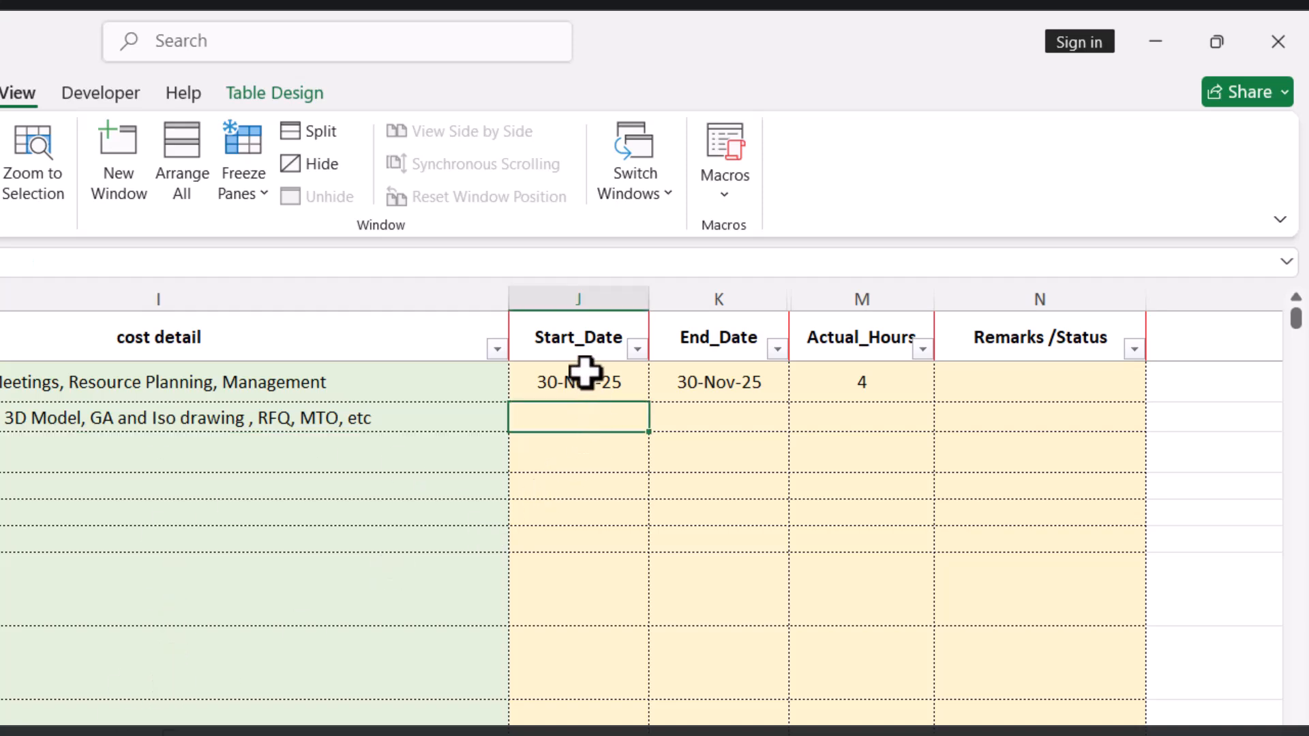
drag(653, 386, 689, 384)
key(ctrl+c)
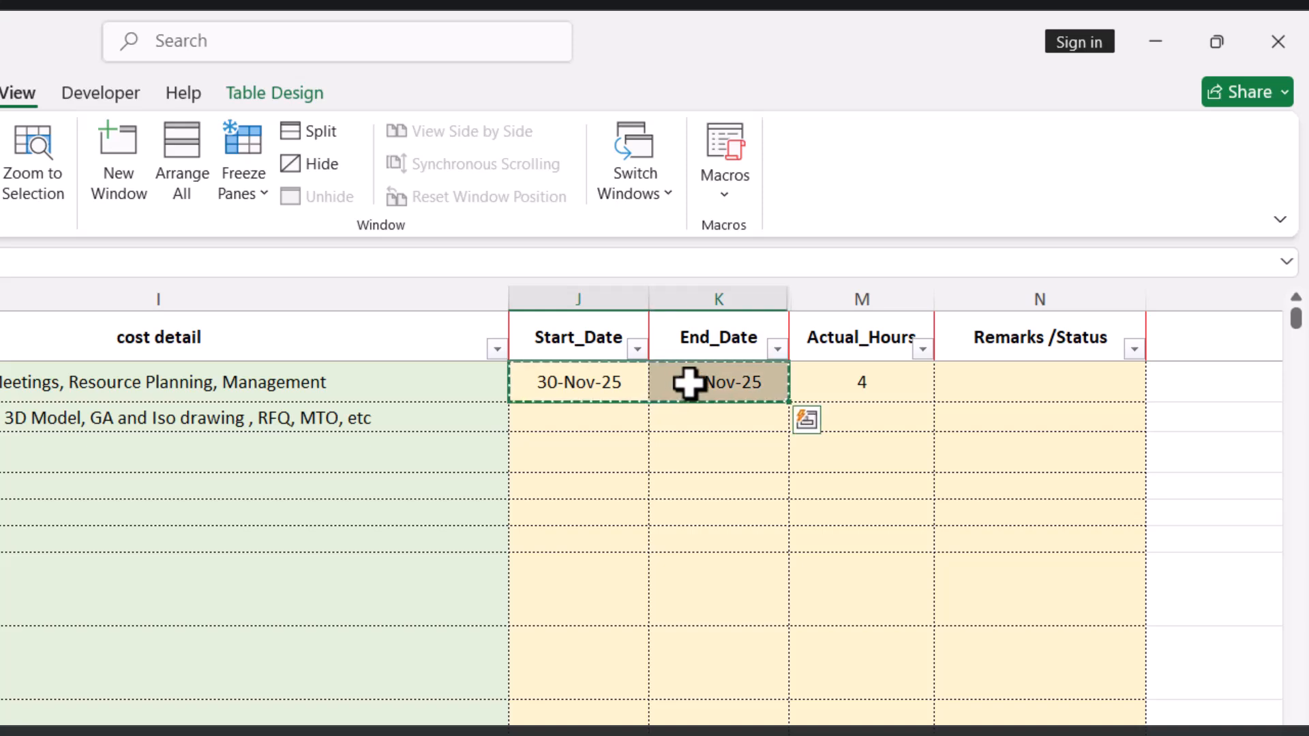
click(640, 426)
key(shift+Right)
key(ctrl+v)
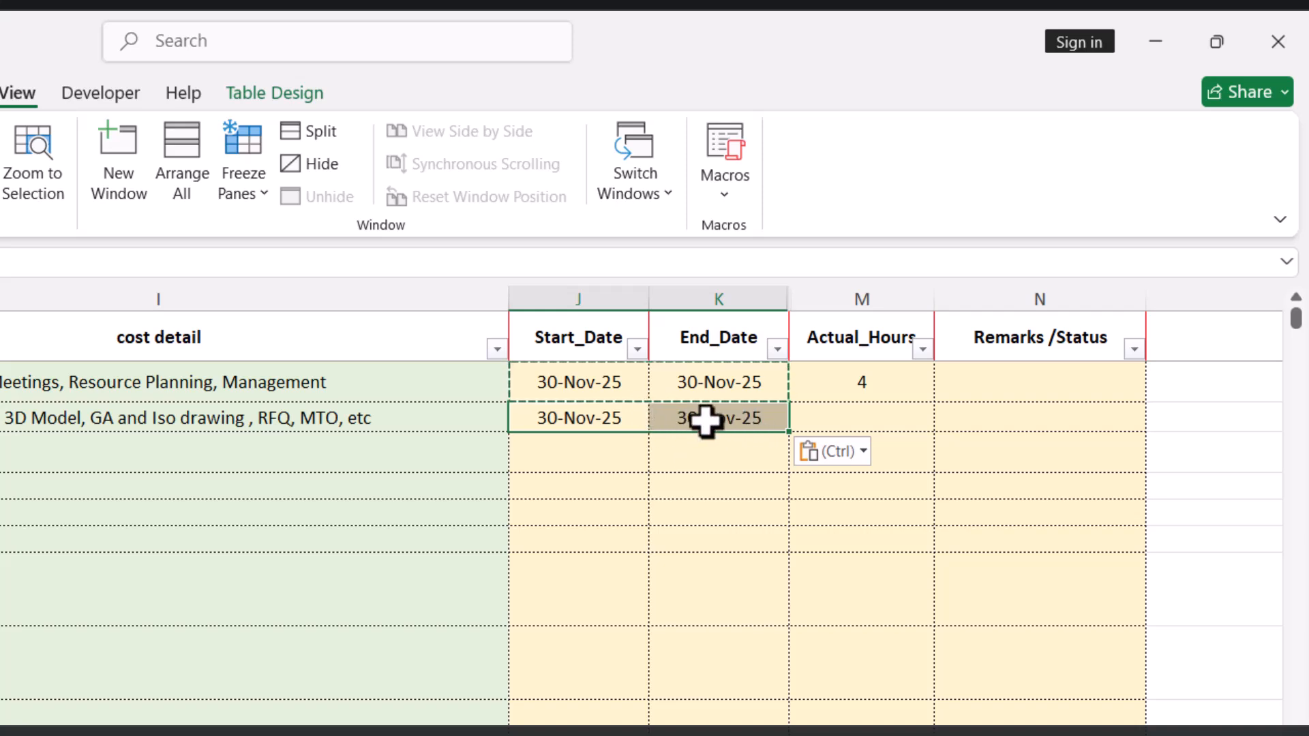
click(610, 456)
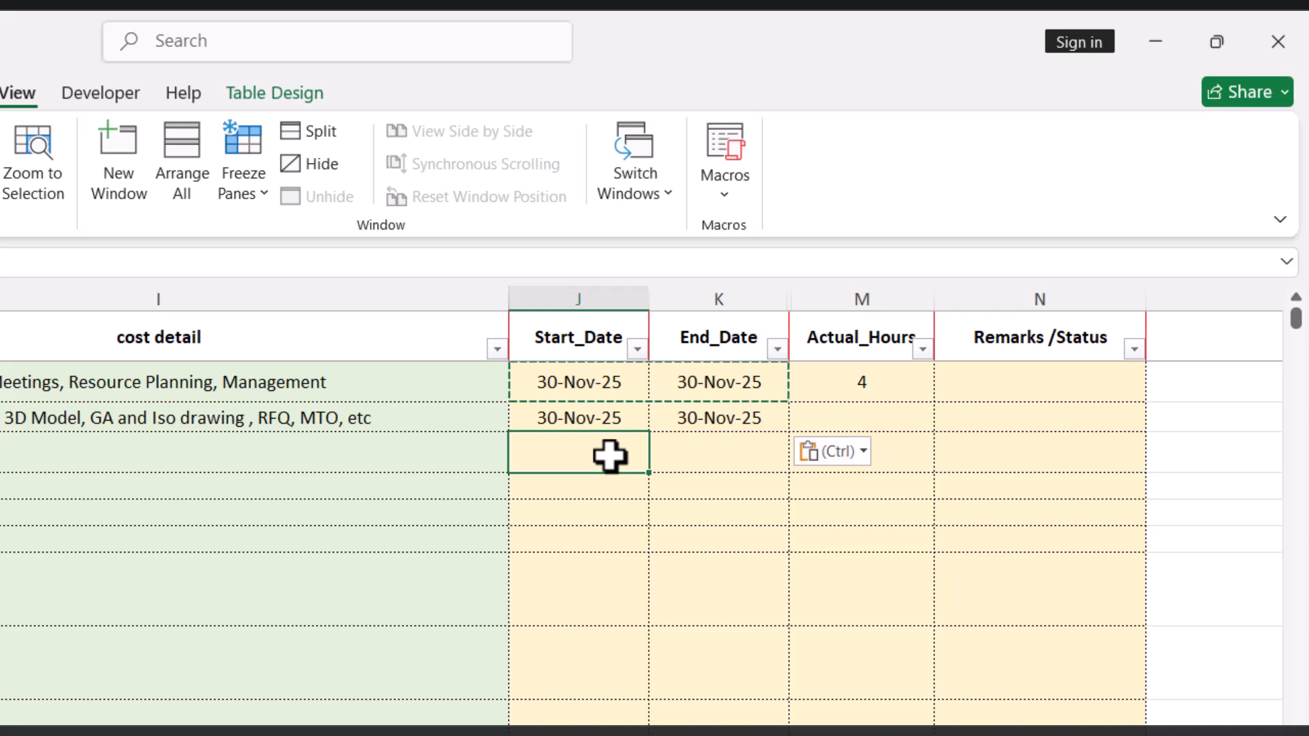
Enter 8 actual hours for task 1225002 and "work is in progress" as its remark.
click(883, 410)
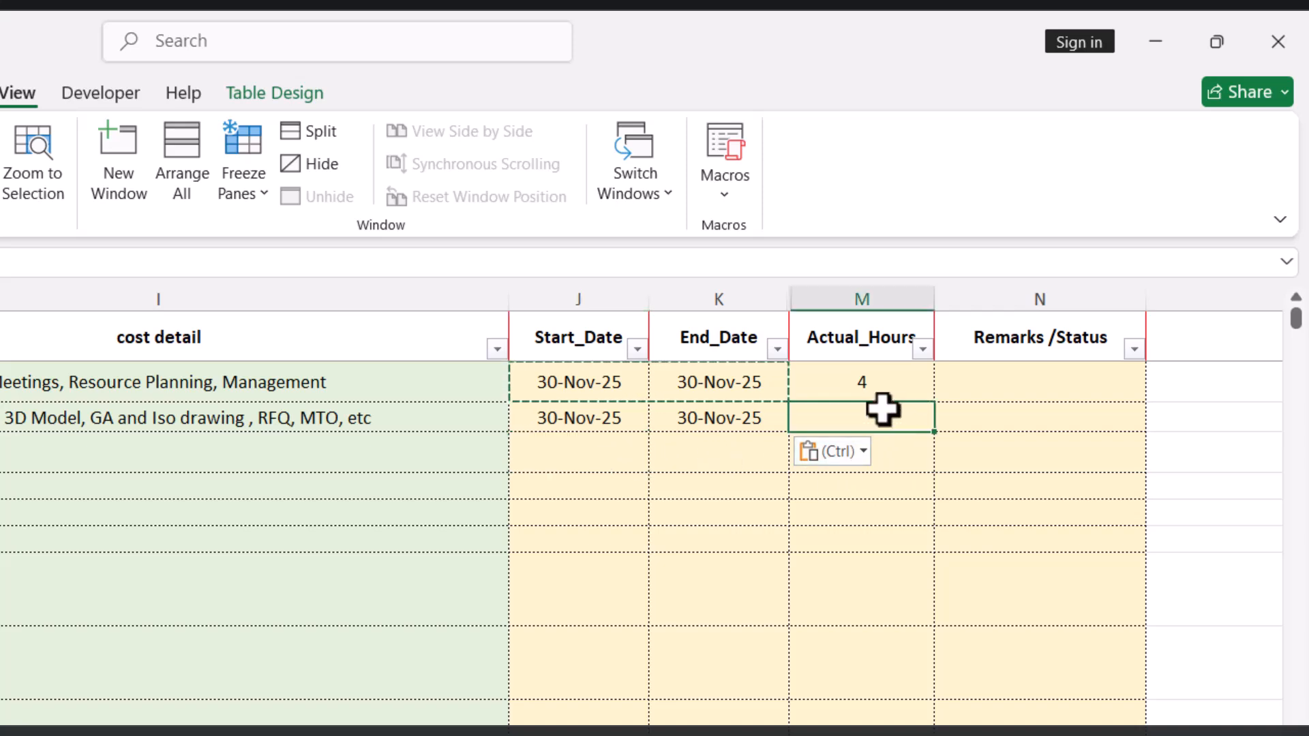
text(8)
key(Return)
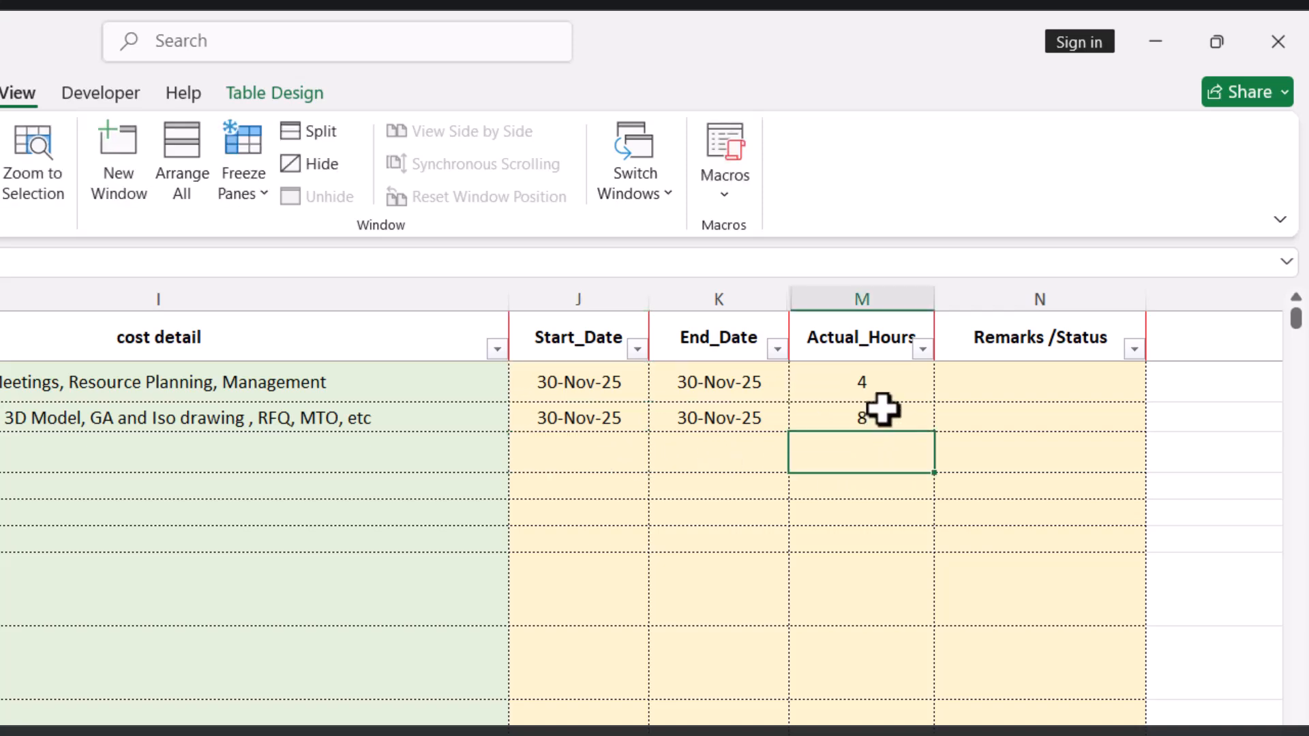
click(971, 410)
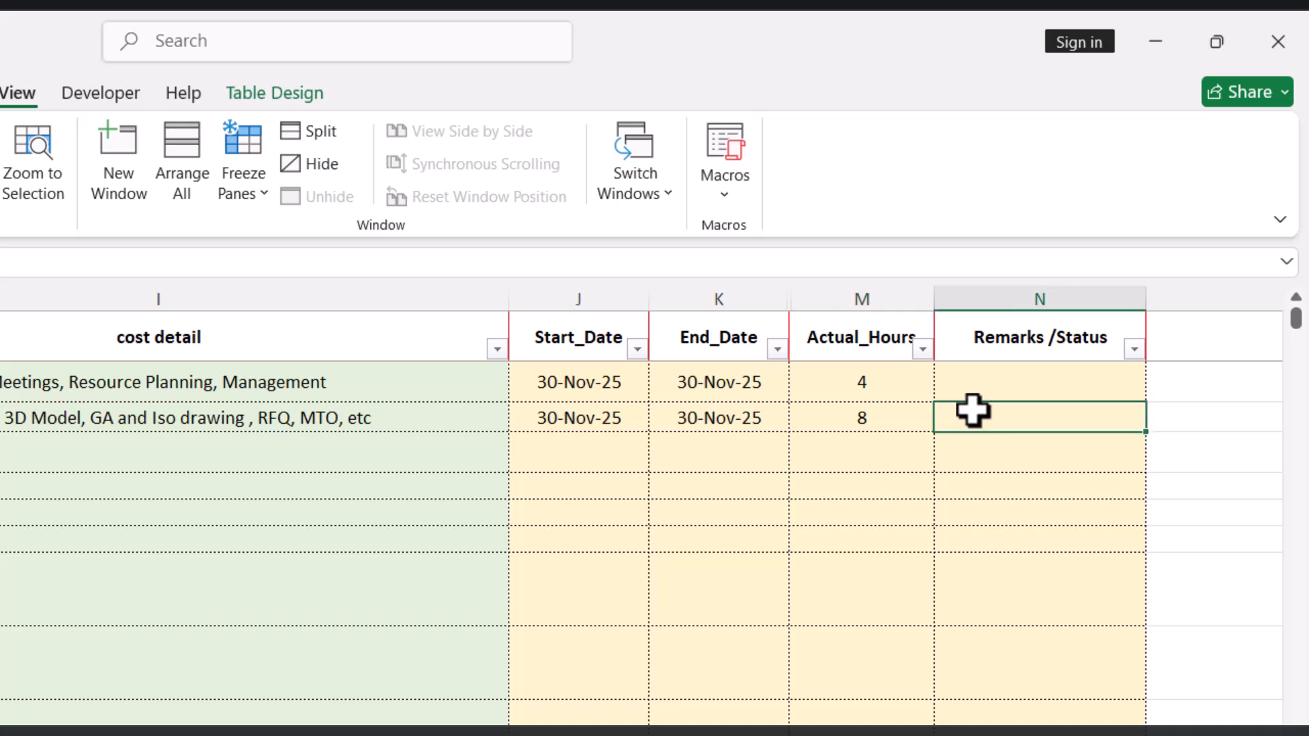
text(work is in )
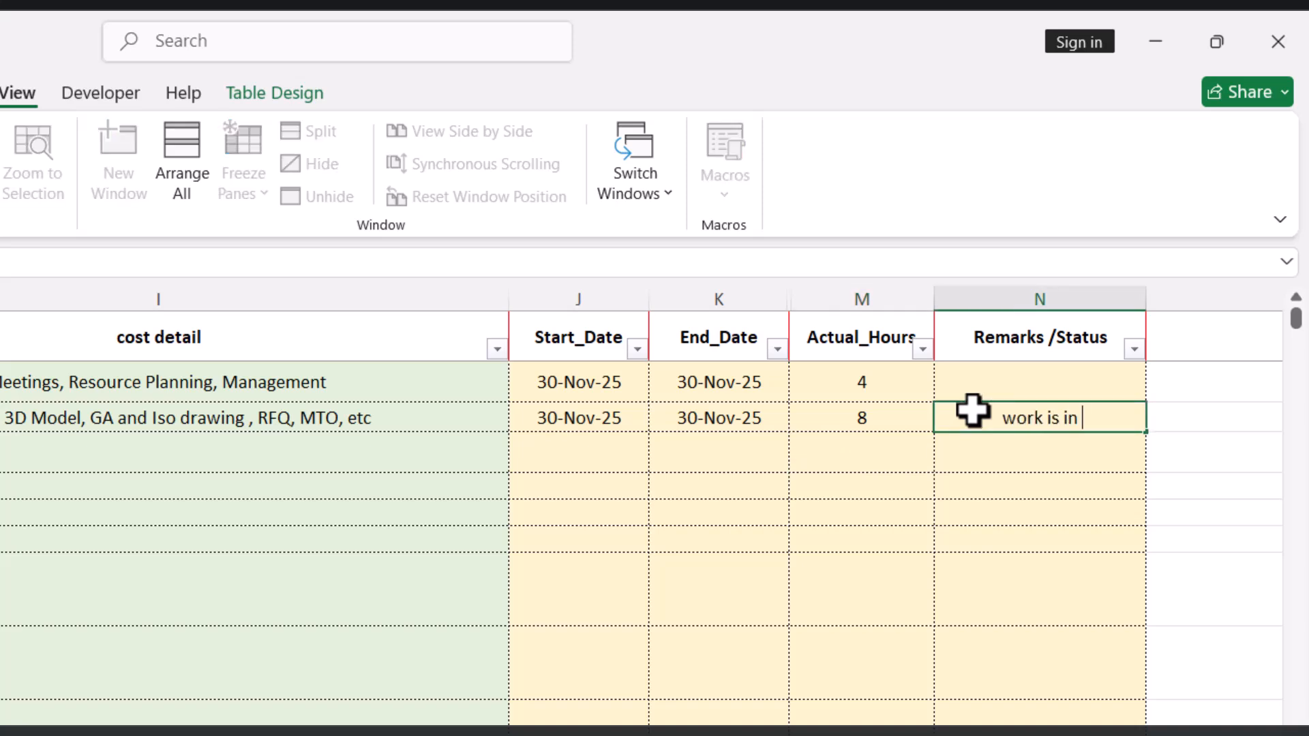
text(progress)
key(Return)
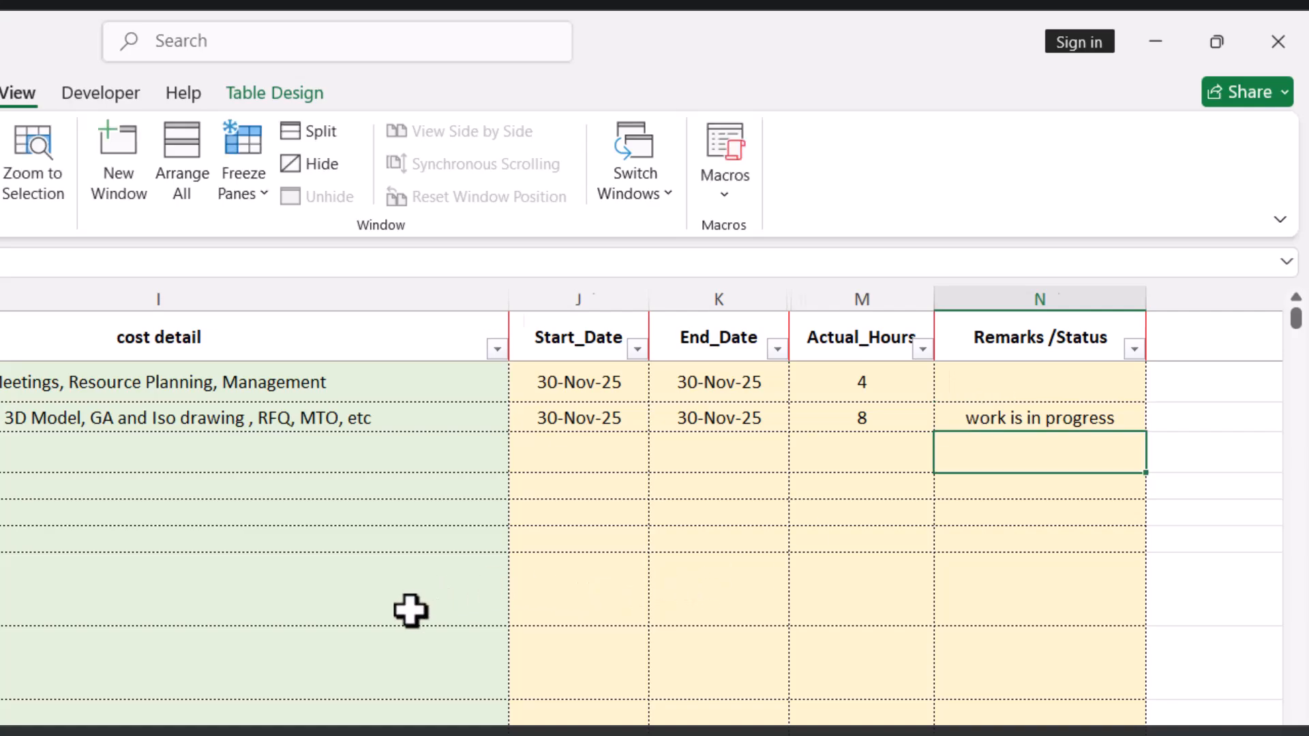
Change both the start date and the end date of task 1225002 to 28-Nov-25.
scroll(409, 611, left, 4)
scroll(409, 611, left, 2)
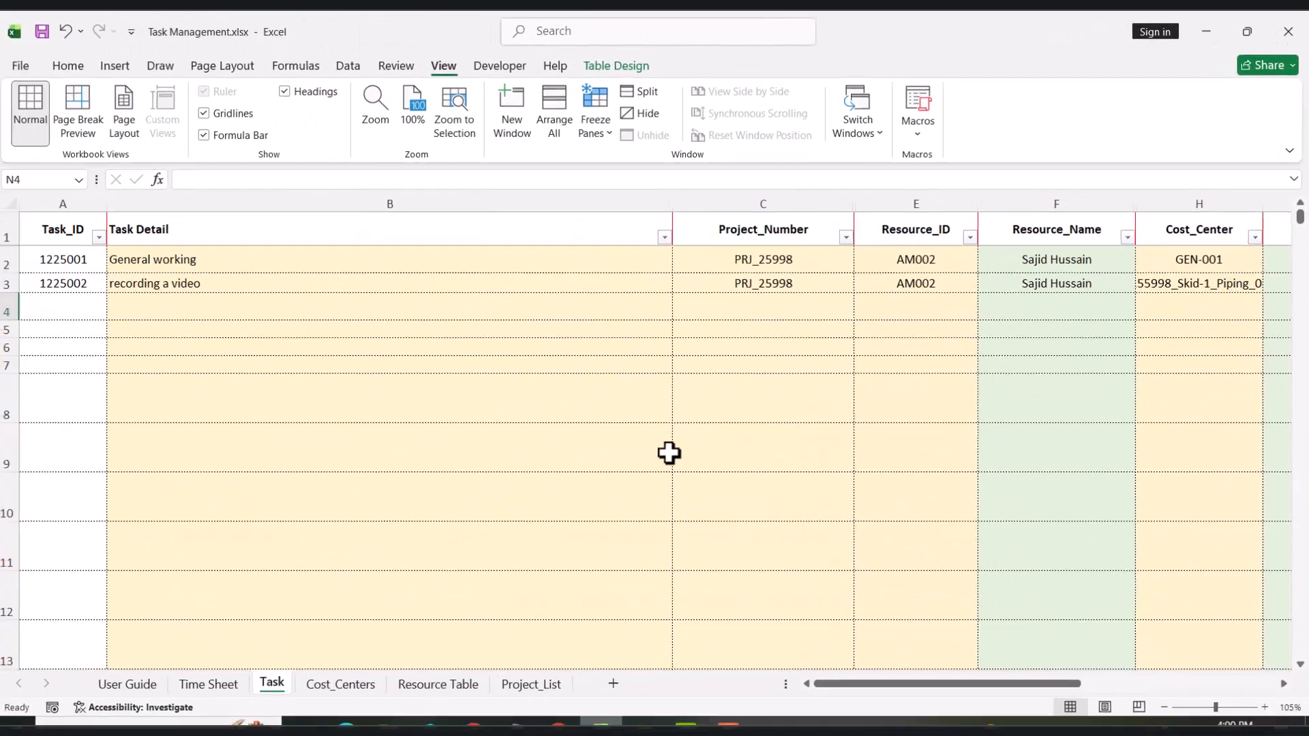
scroll(411, 610, right, 2)
scroll(678, 434, right, 3)
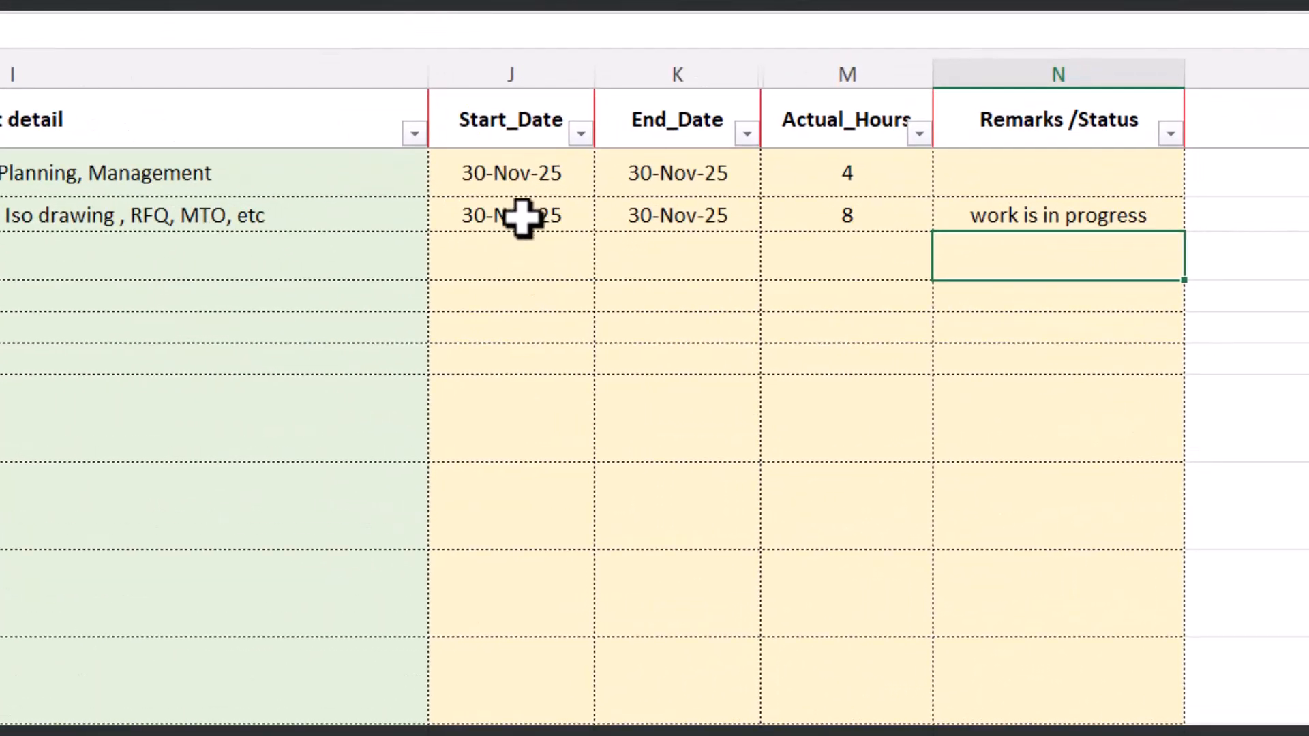
click(522, 217)
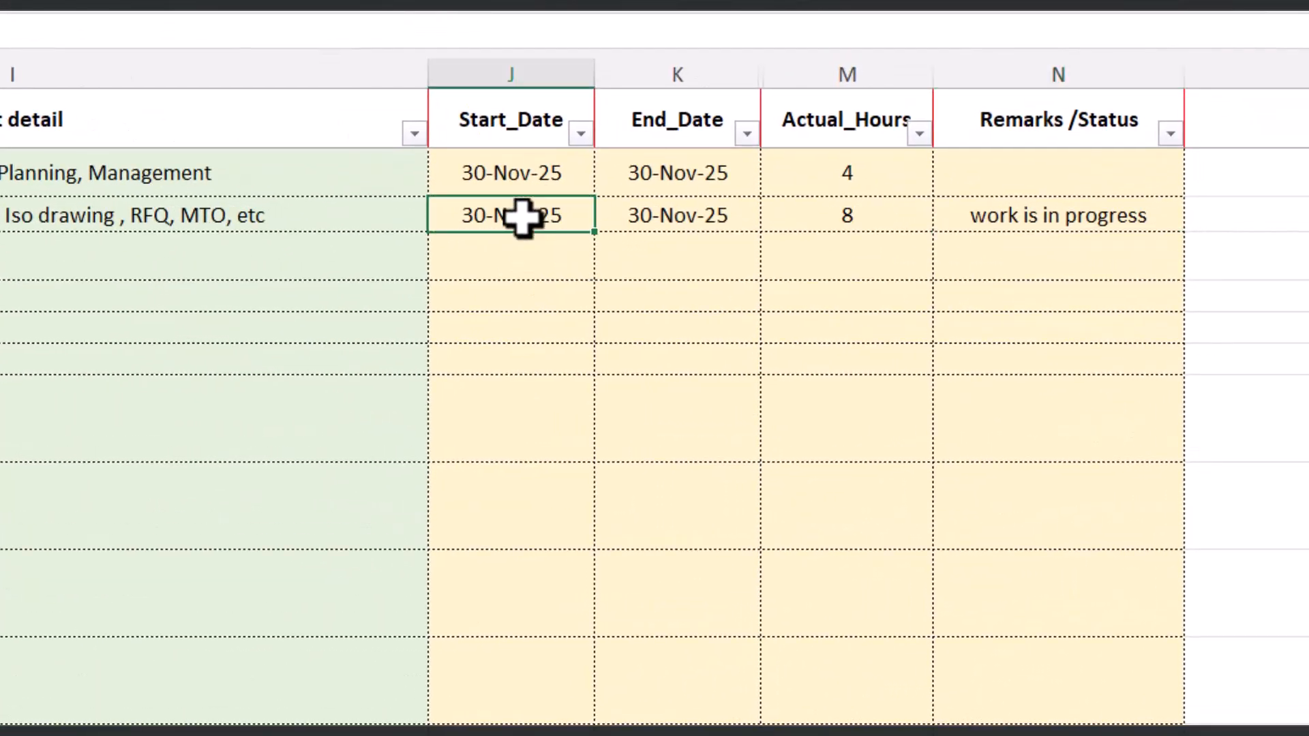
double_click(505, 215)
drag(489, 218, 509, 215)
text(28)
double_click(665, 215)
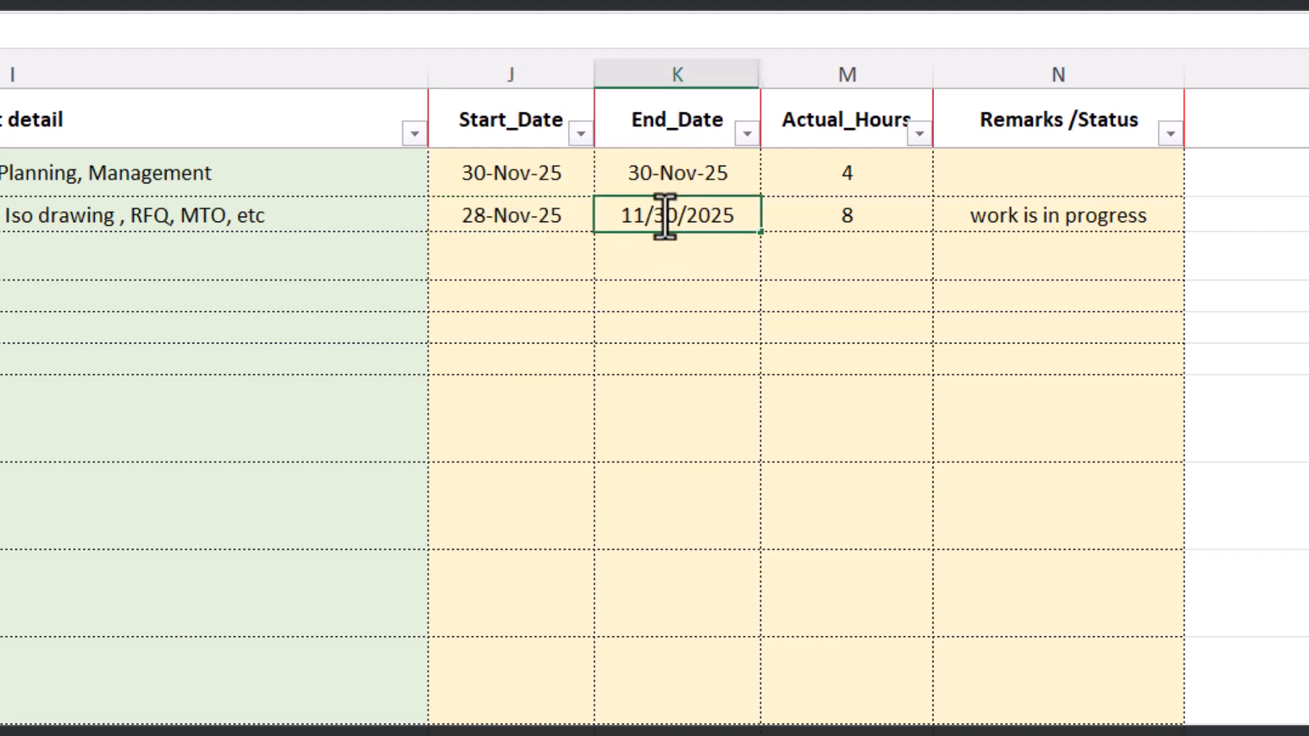
double_click(665, 215)
text(28)
key(Return)
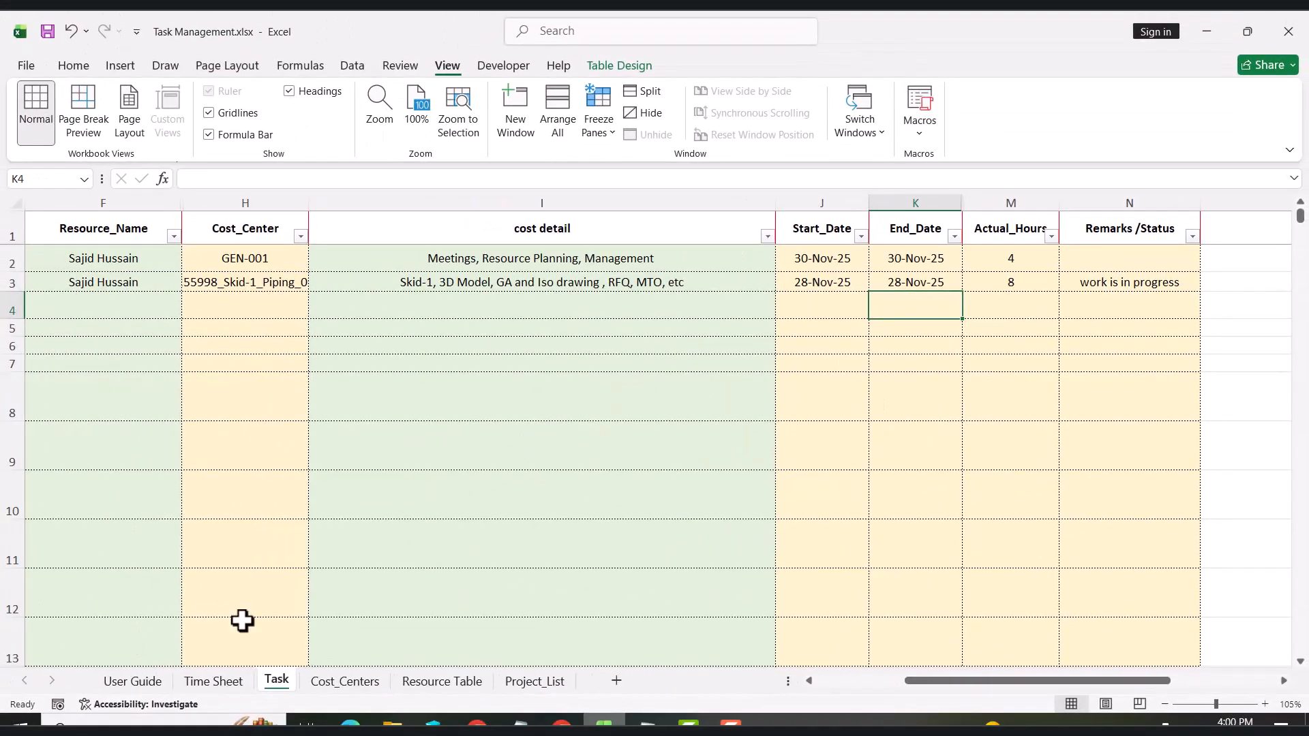
Refresh the pivot table on the Time Sheet sheet and check the 11/28/2025 hours for project PRJ_25998.
click(228, 713)
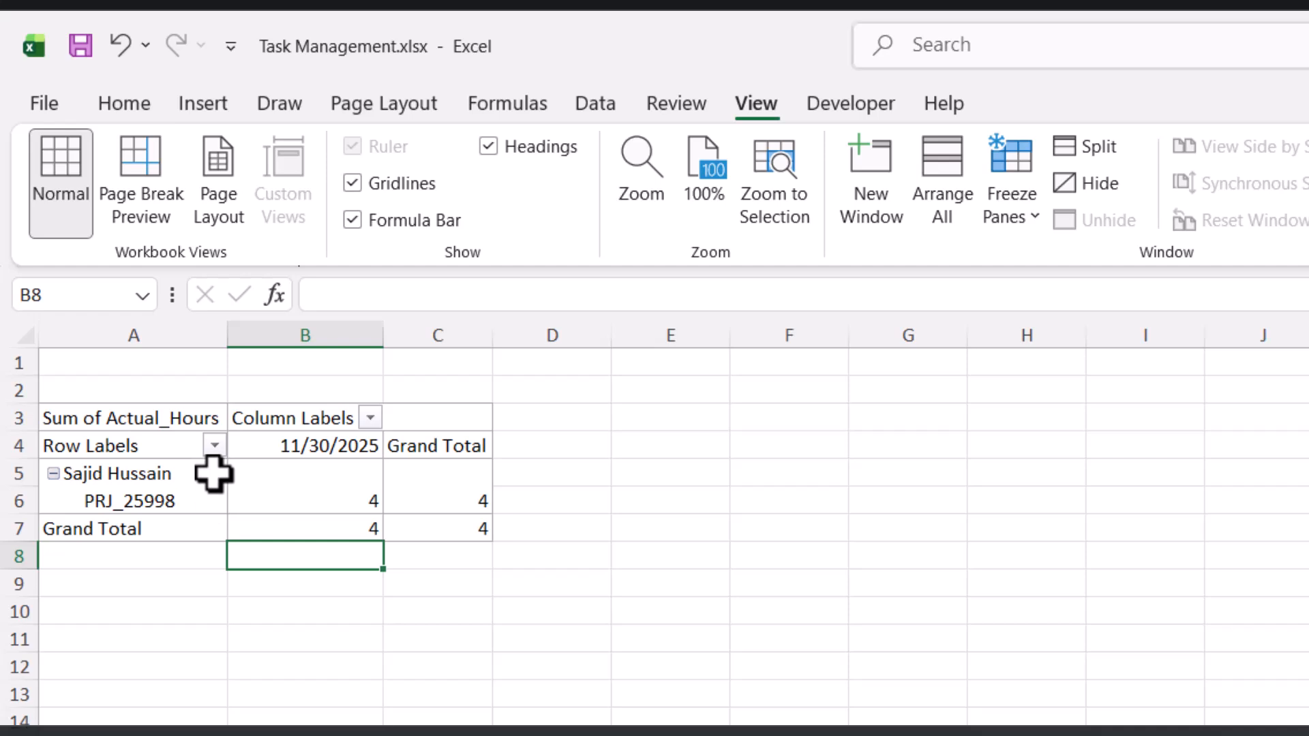
right_click(213, 475)
click(305, 394)
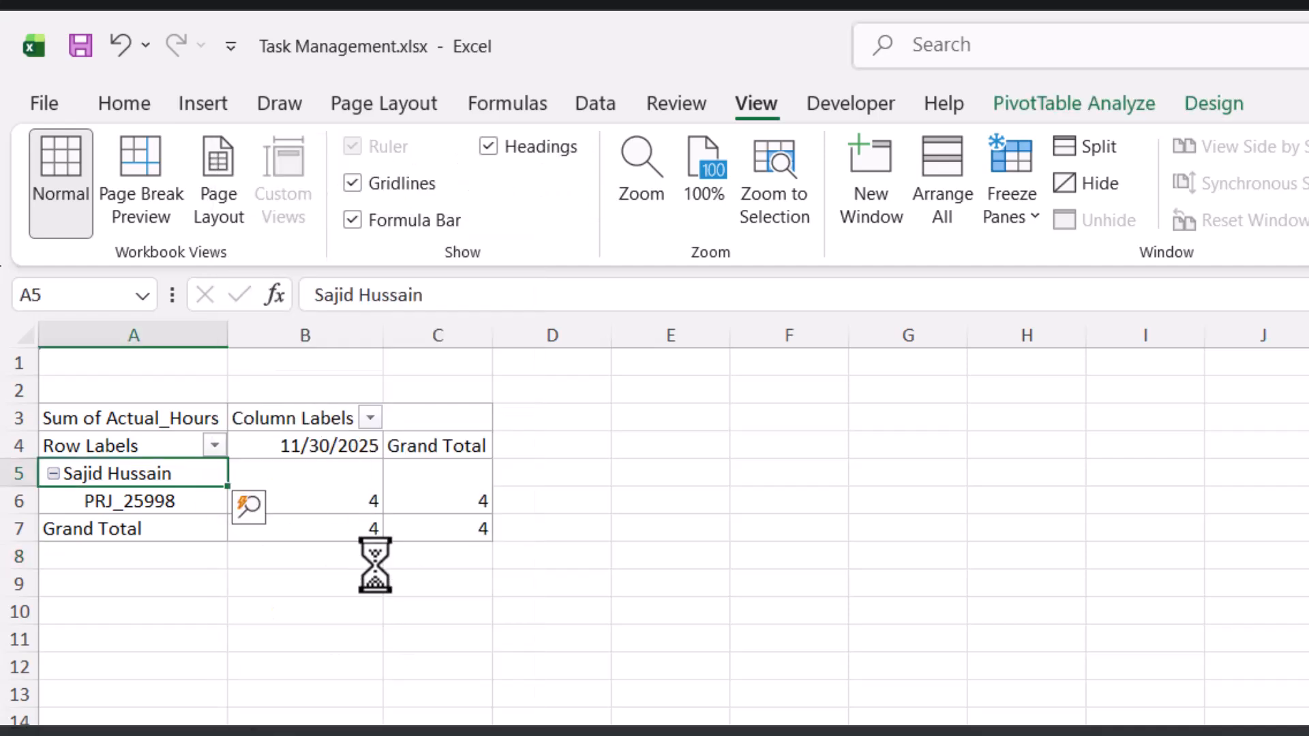
click(313, 479)
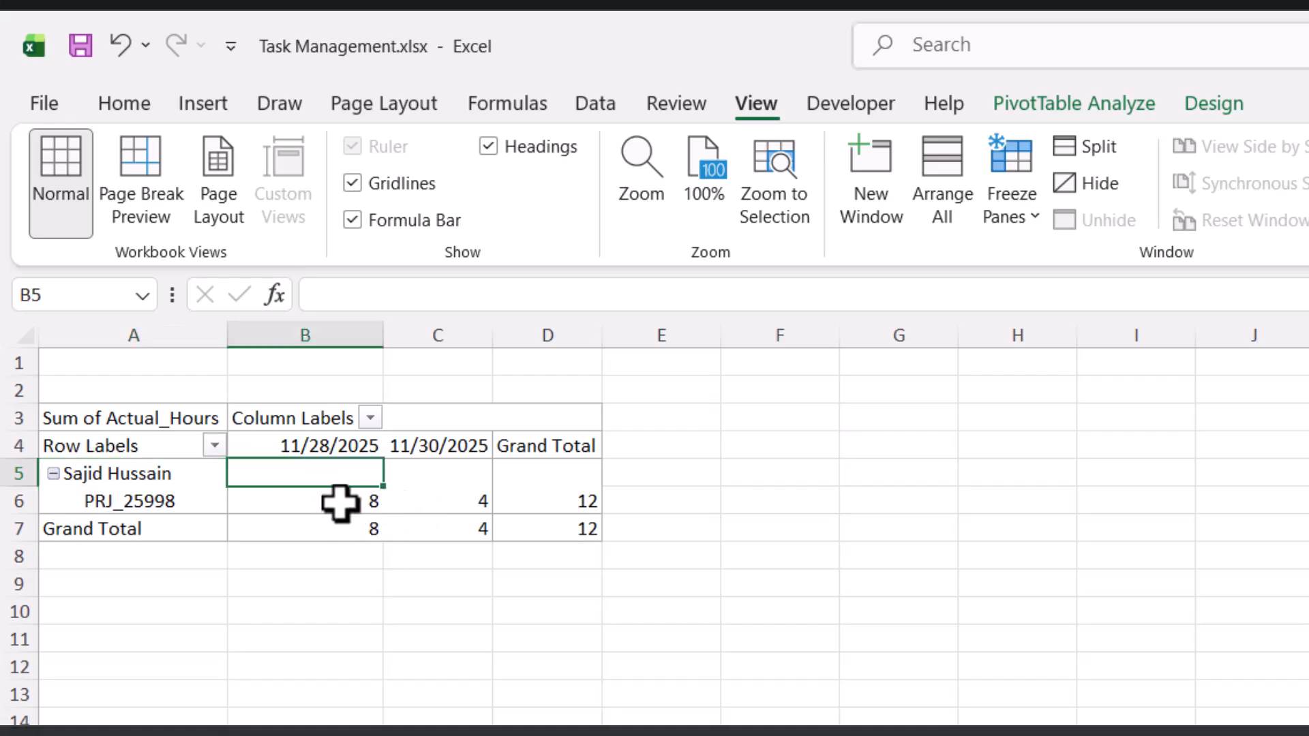
click(348, 505)
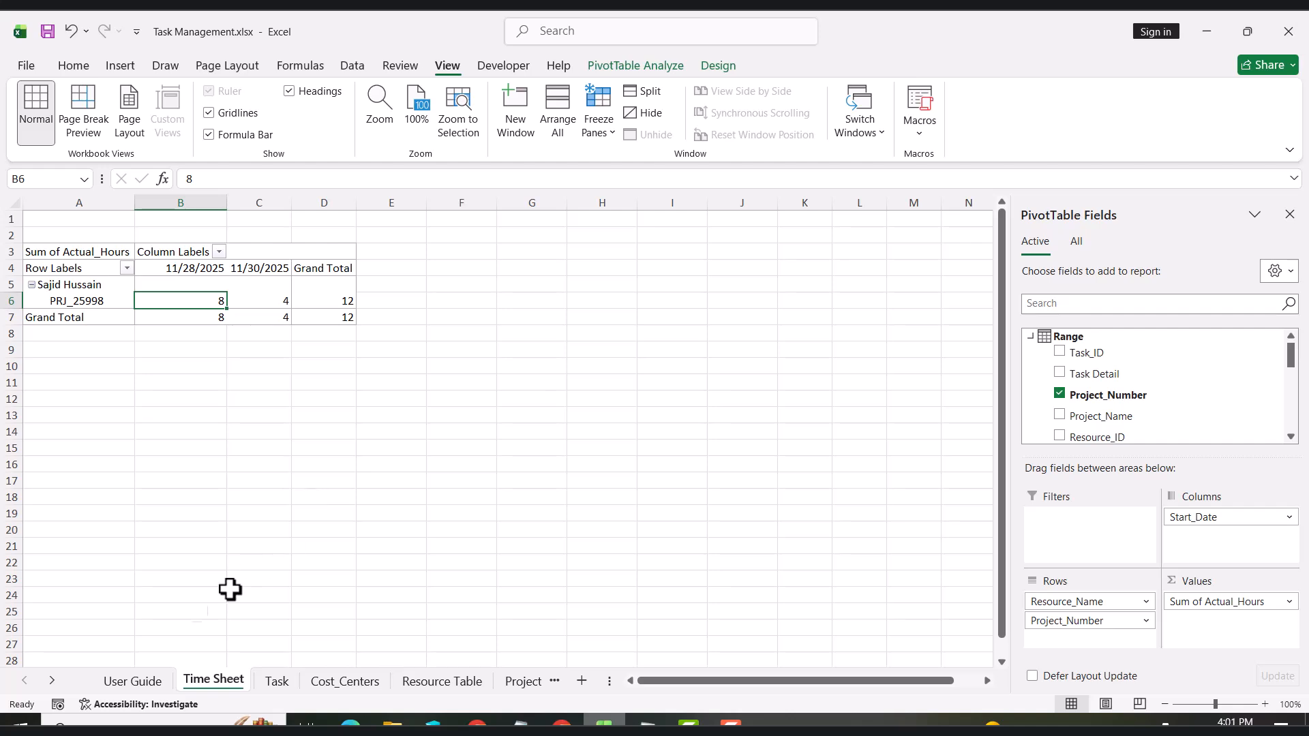
Open the User Guide sheet and examine its numbered instructions on resources, projects and cost centers.
click(132, 681)
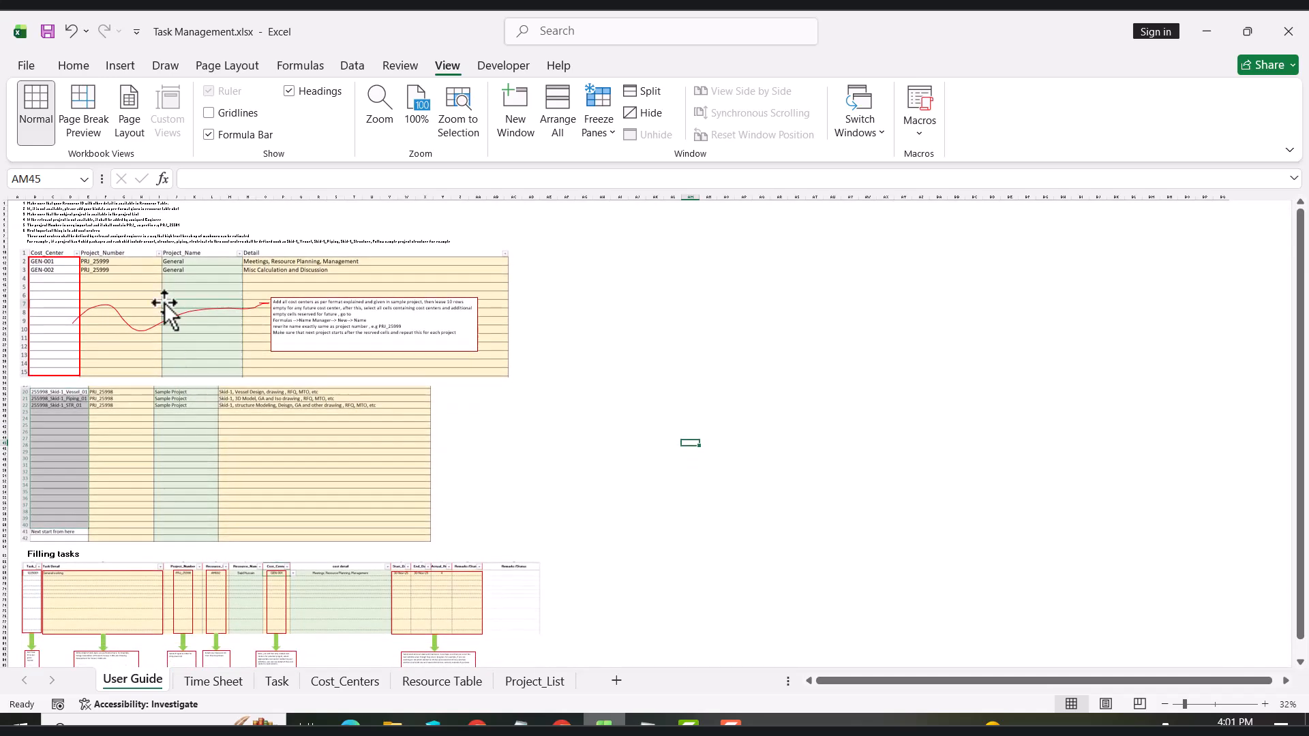
scroll(163, 301, up, 4)
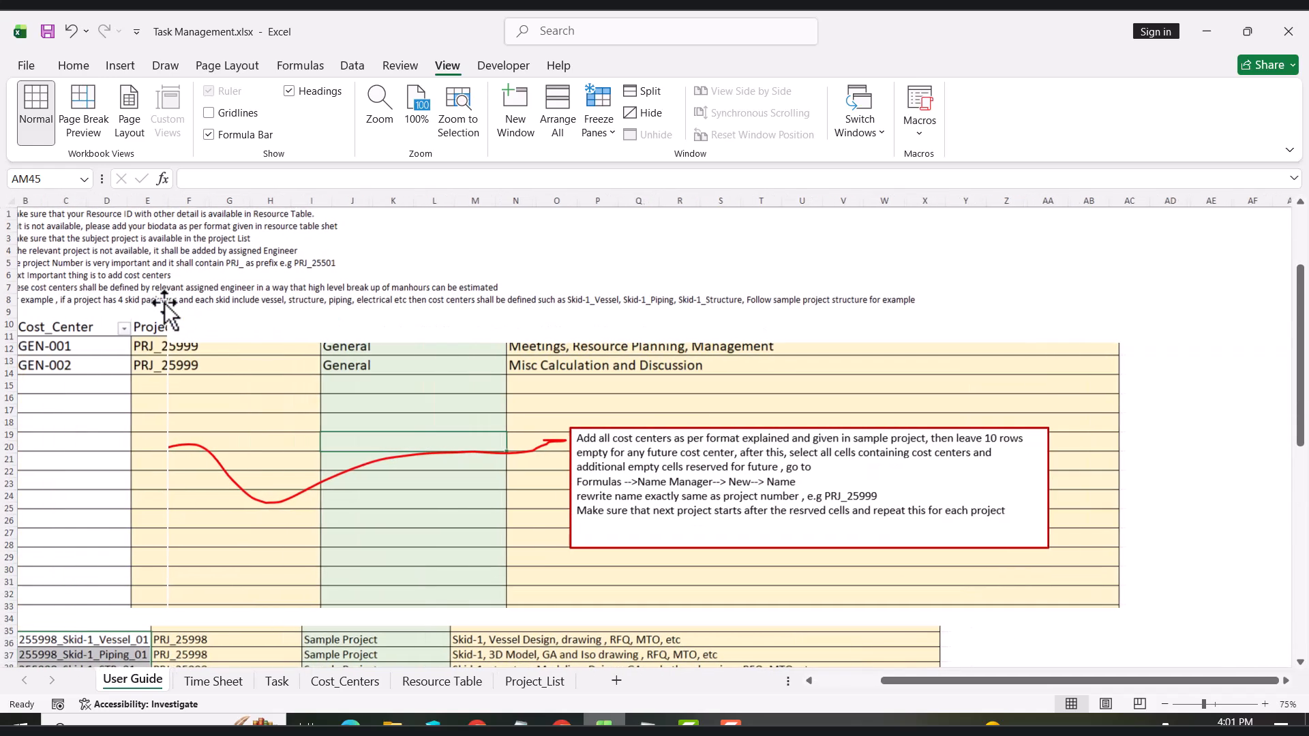
scroll(175, 257, up, 1)
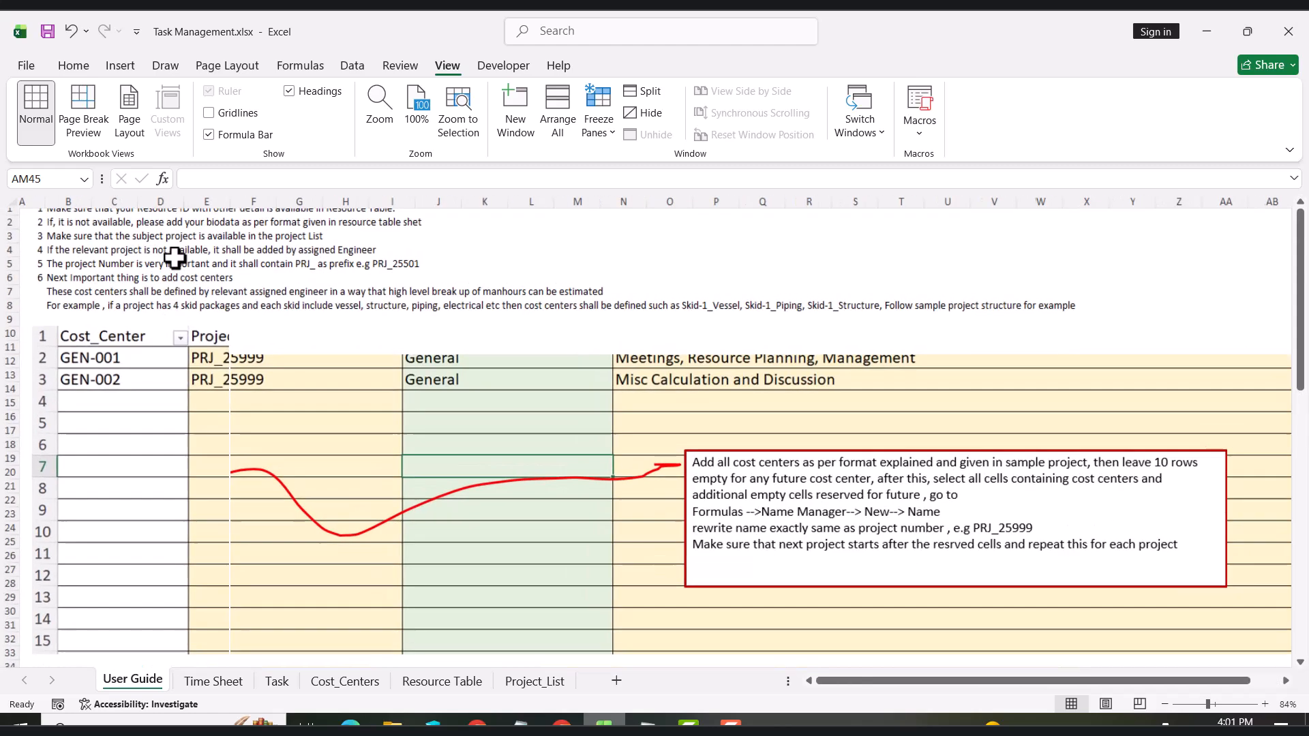
Examine the User Guide's cost center naming instructions, the sample project's reserved rows and the "Filling tasks" section.
scroll(175, 258, up, 1)
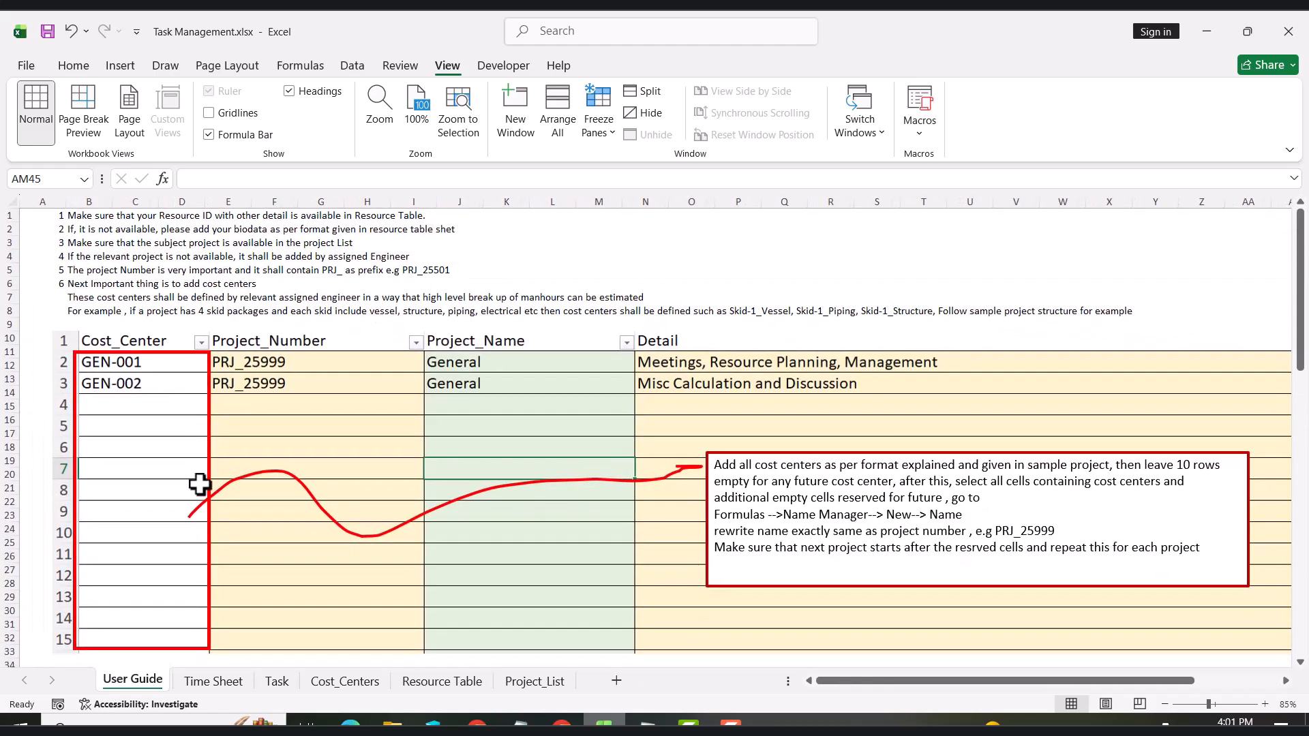
scroll(199, 485, down, 1)
scroll(199, 484, down, 5)
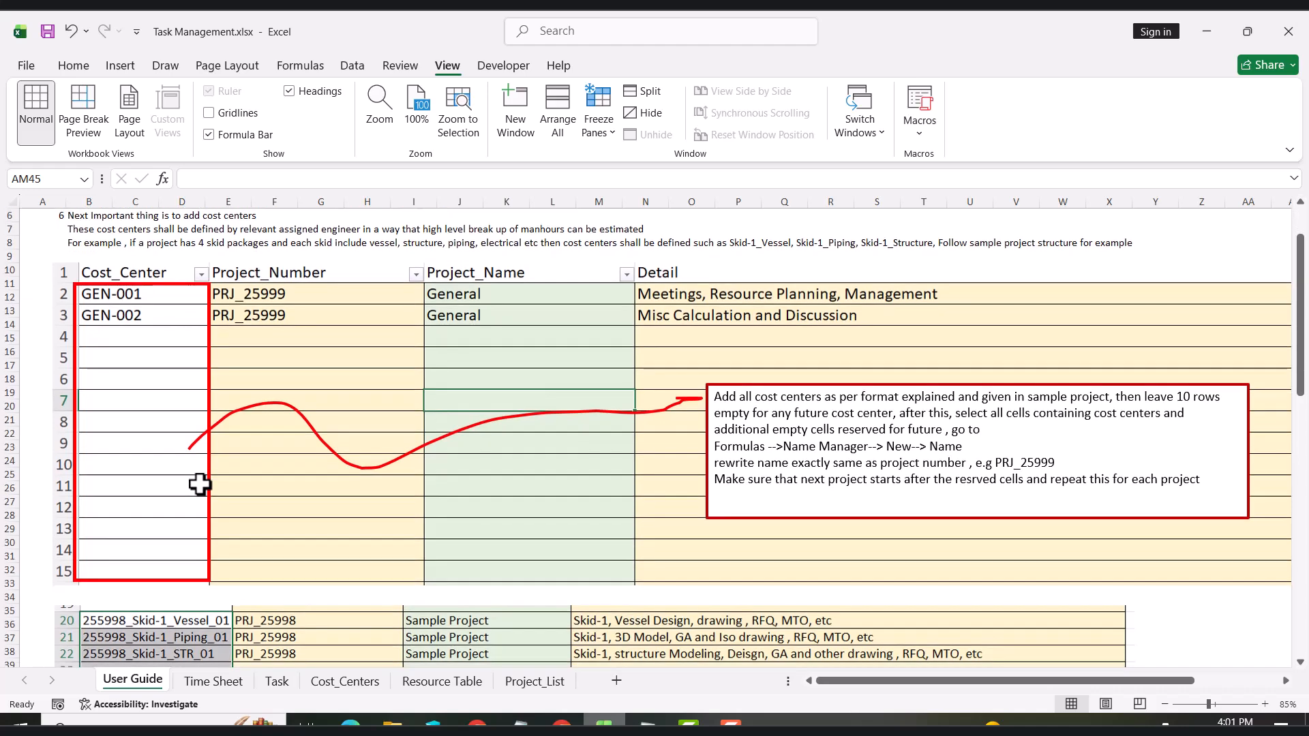
scroll(199, 485, down, 5)
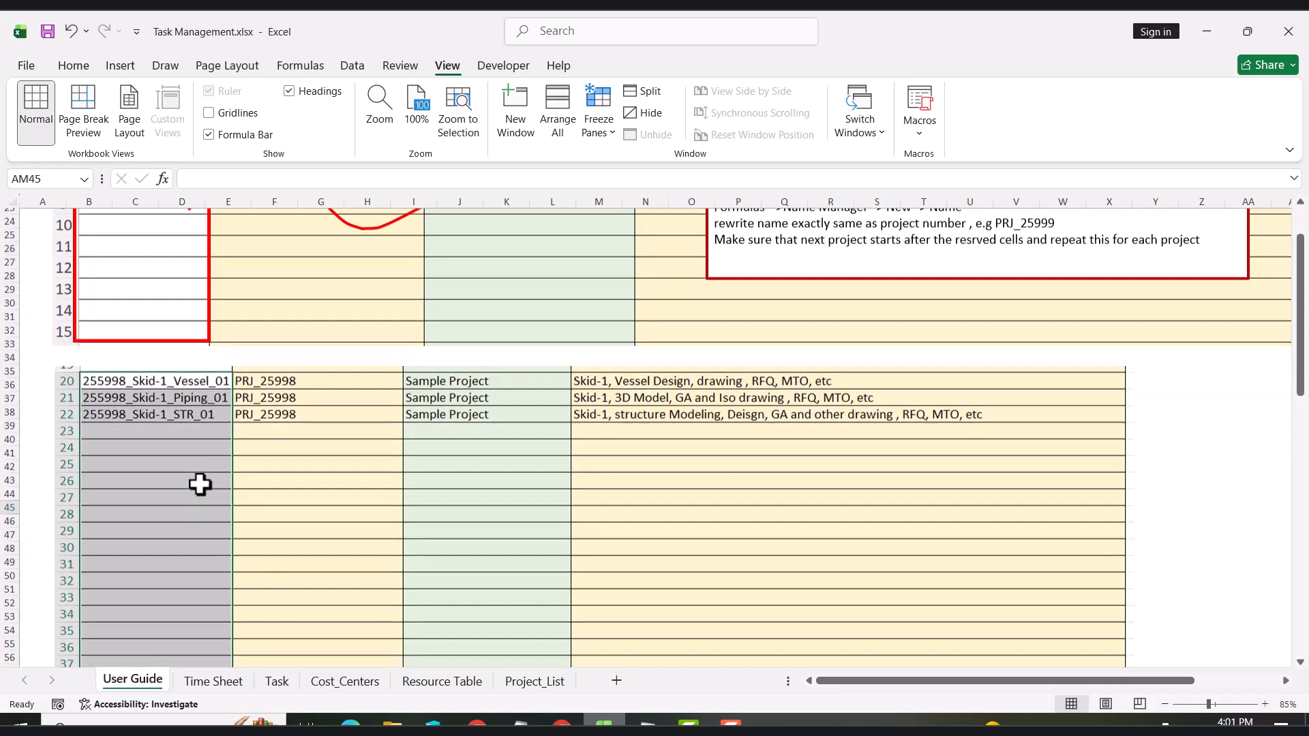
scroll(199, 484, down, 8)
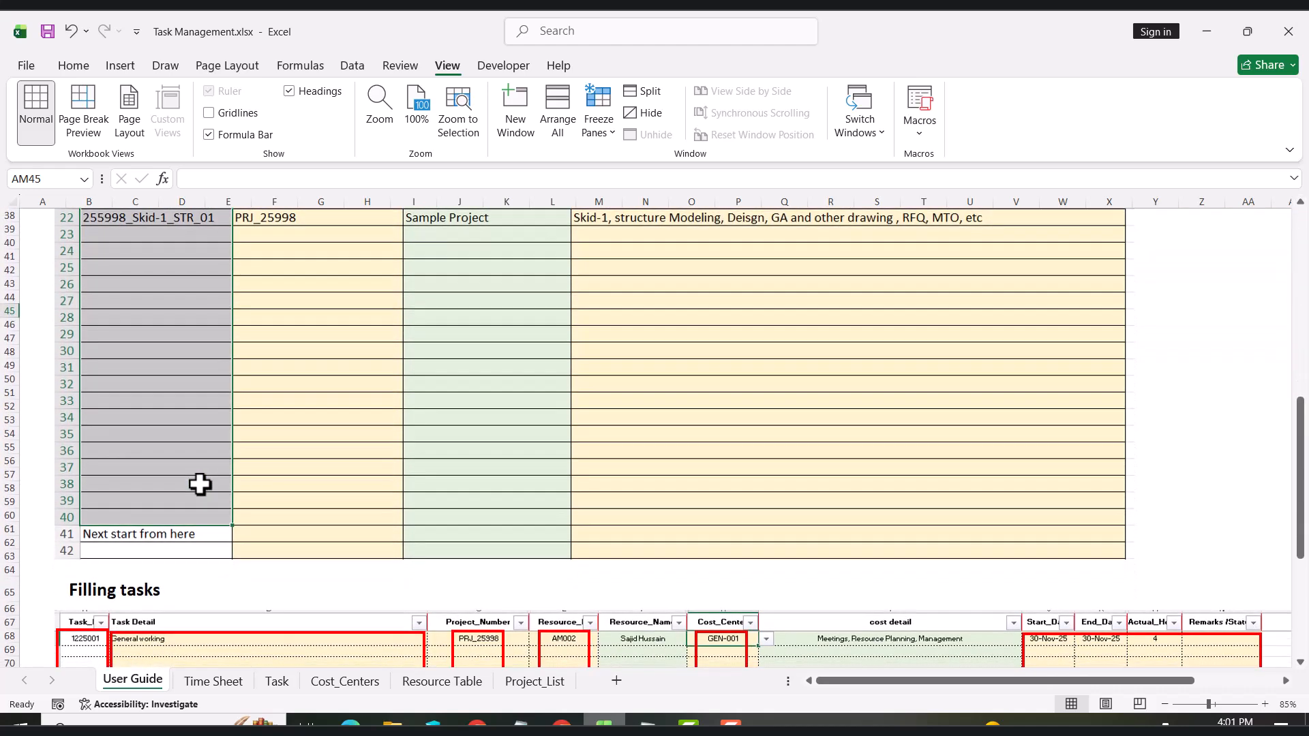
scroll(200, 485, up, 5)
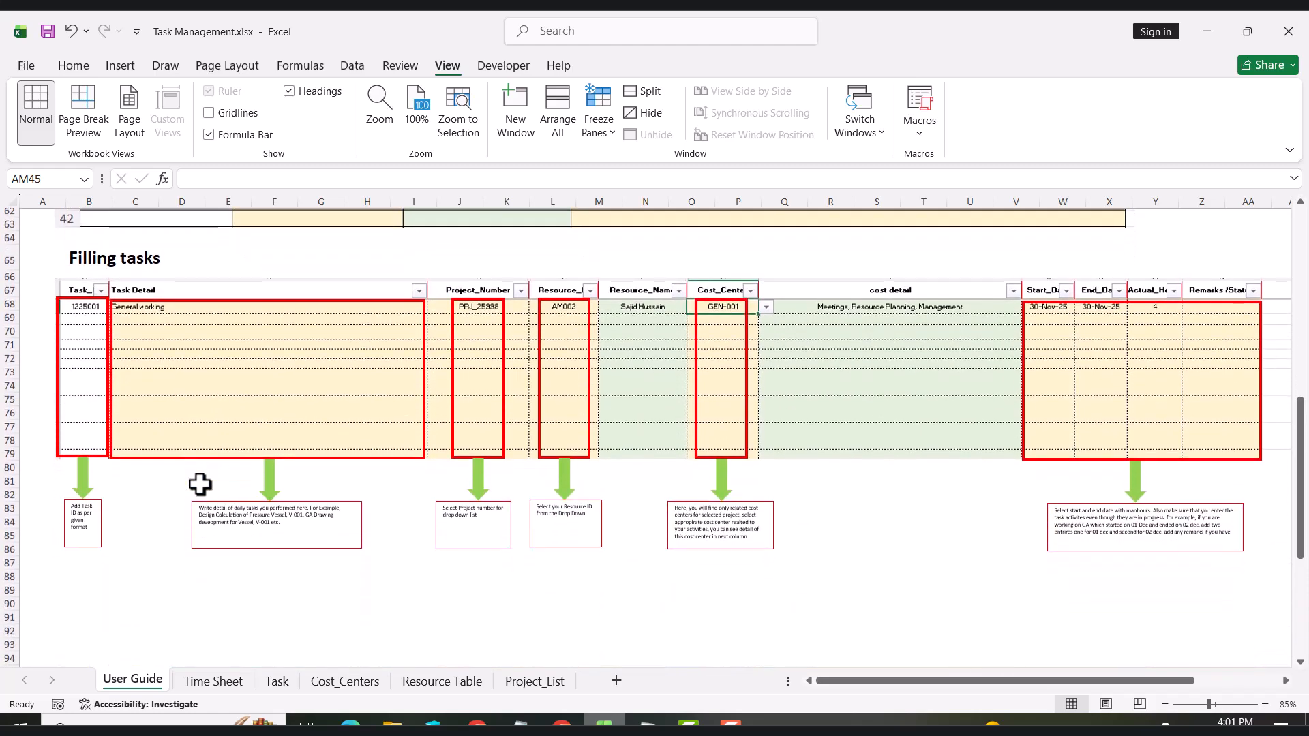
scroll(199, 484, up, 15)
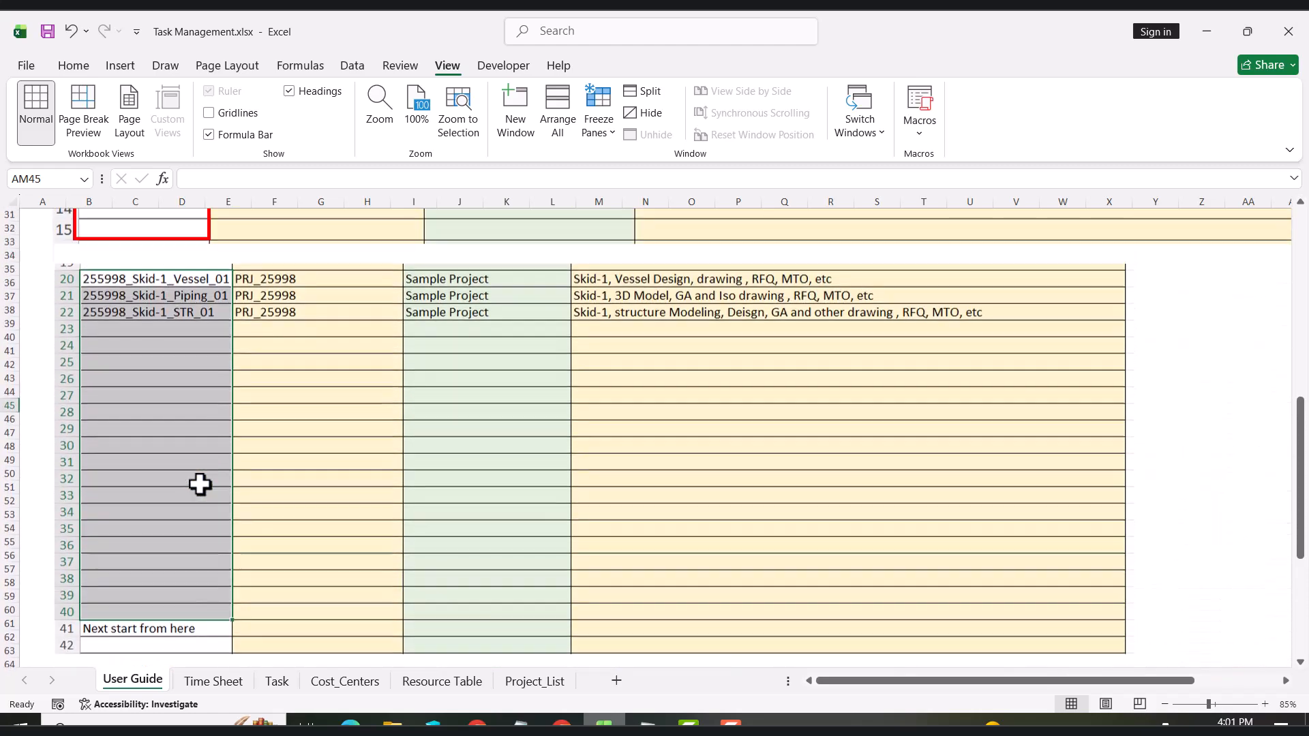